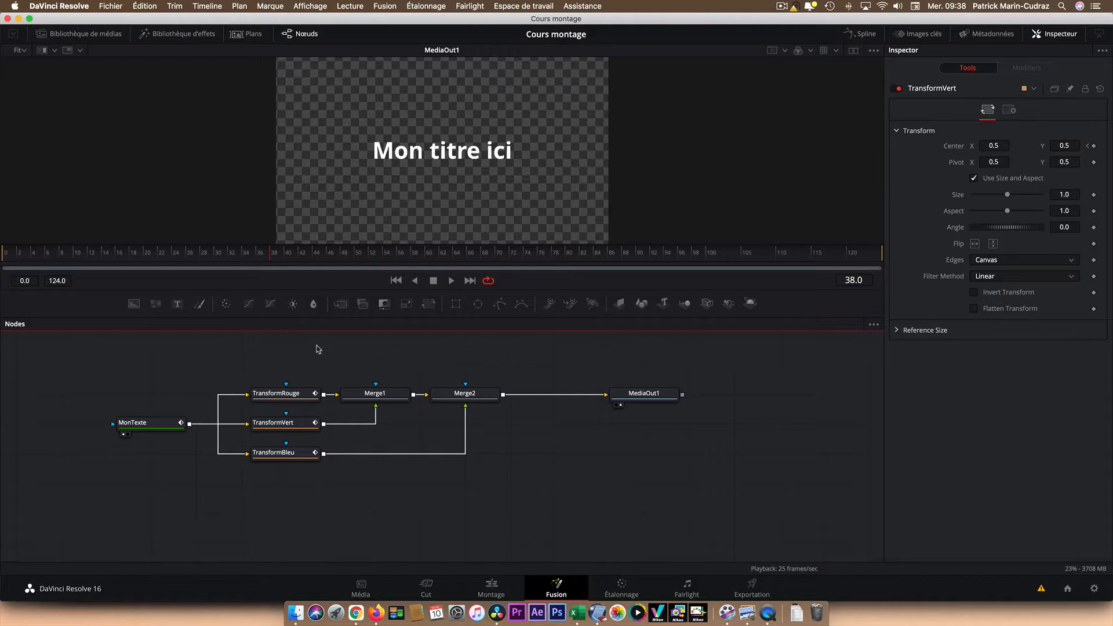
- Inspect the MonTexte, TransformRouge and TransformVert nodes, and open TransformRouge for renaming while keeping its name
click(154, 424)
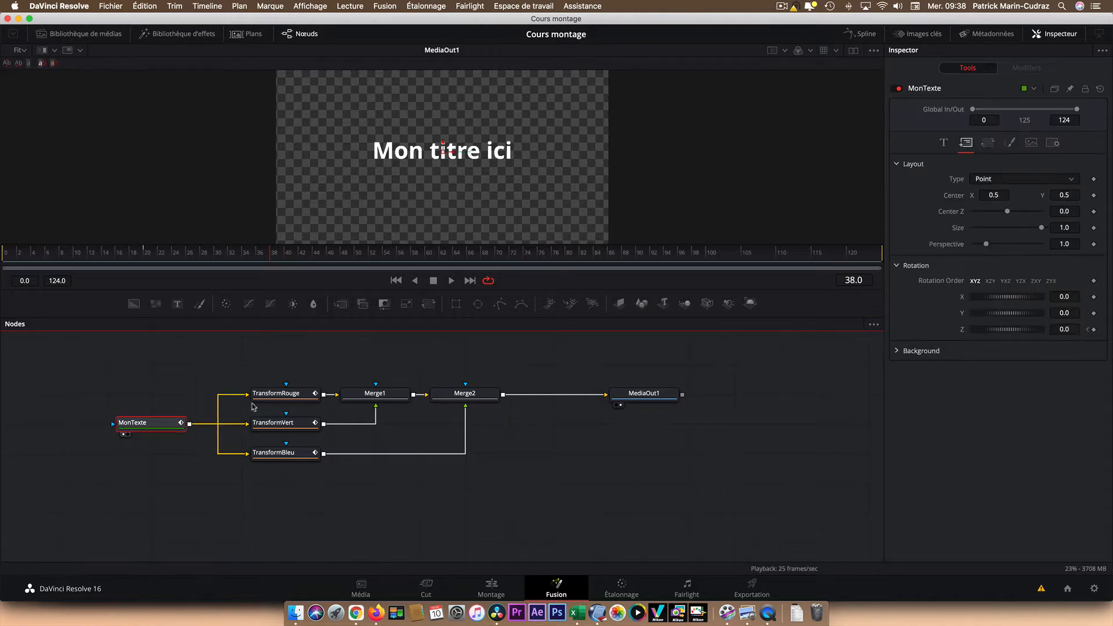
click(266, 394)
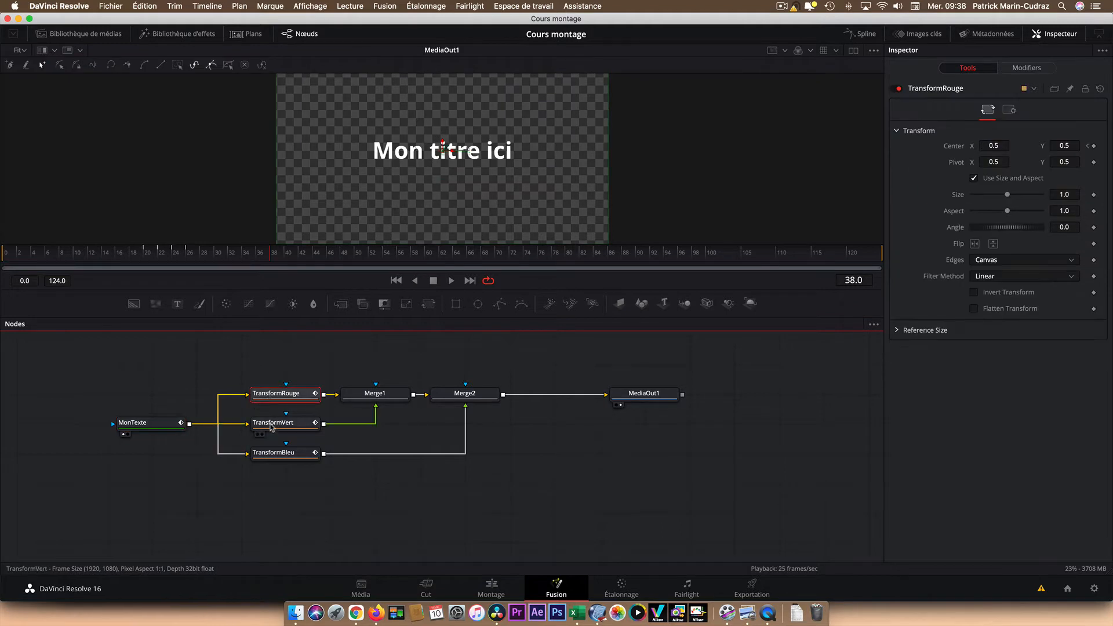
click(272, 426)
click(275, 396)
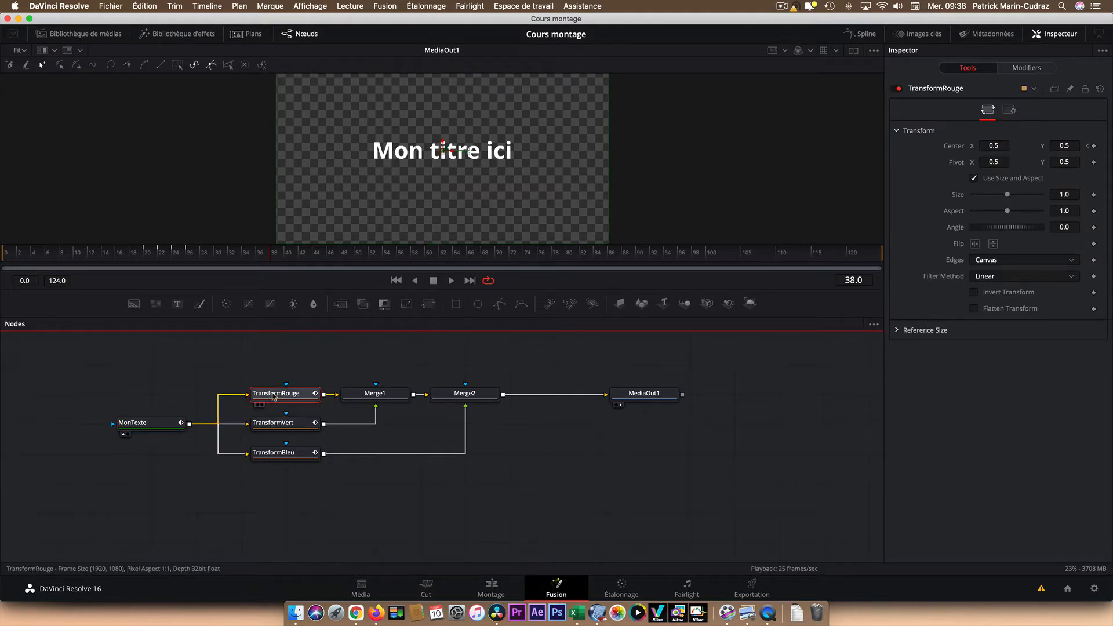
key(F2)
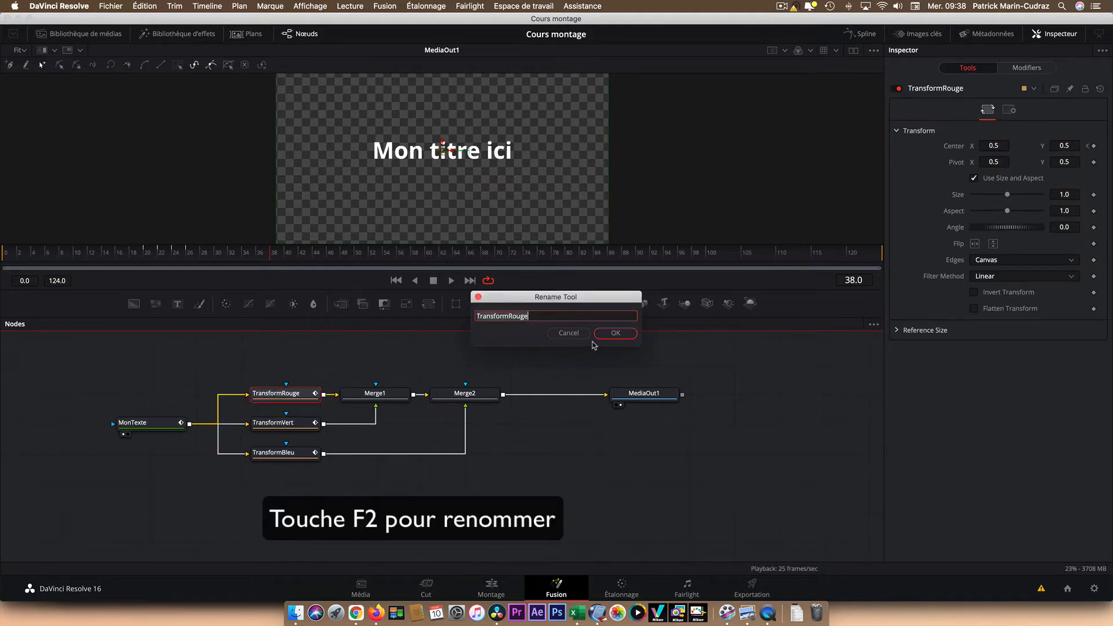
click(616, 334)
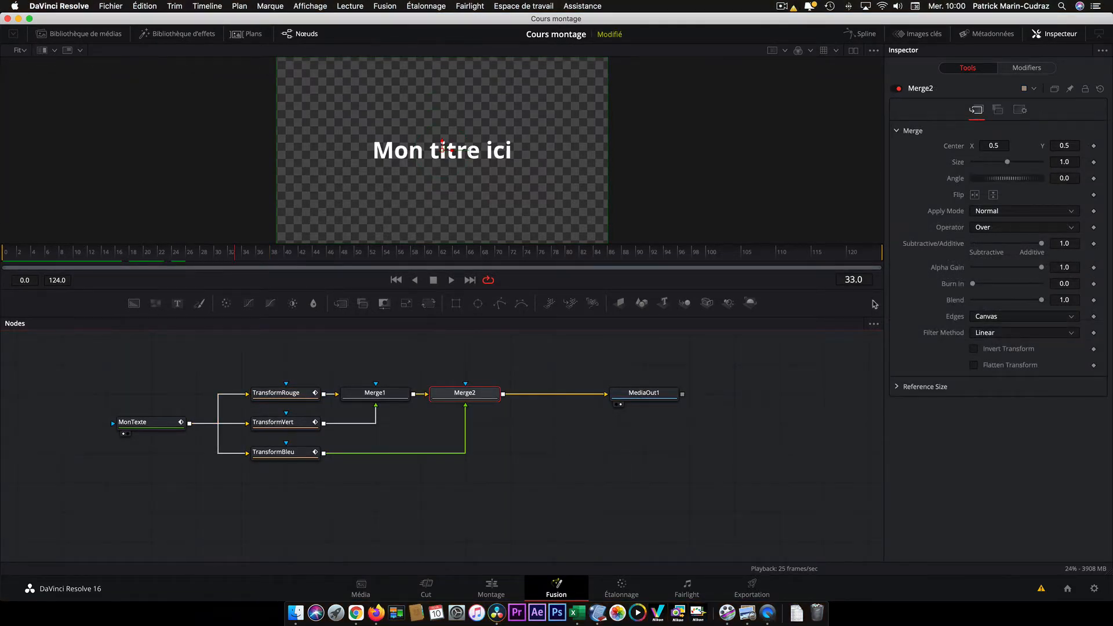
- Switch to editing Timeline 50 and place the Title Center Reveal title at the start of track Vidéo 1
click(1065, 40)
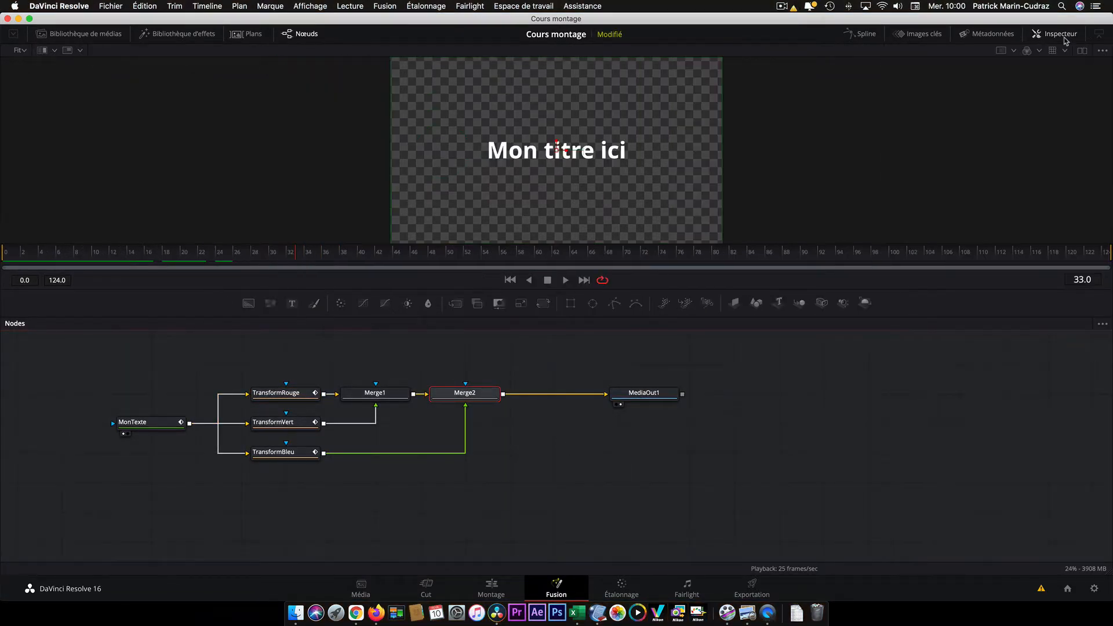
click(1065, 39)
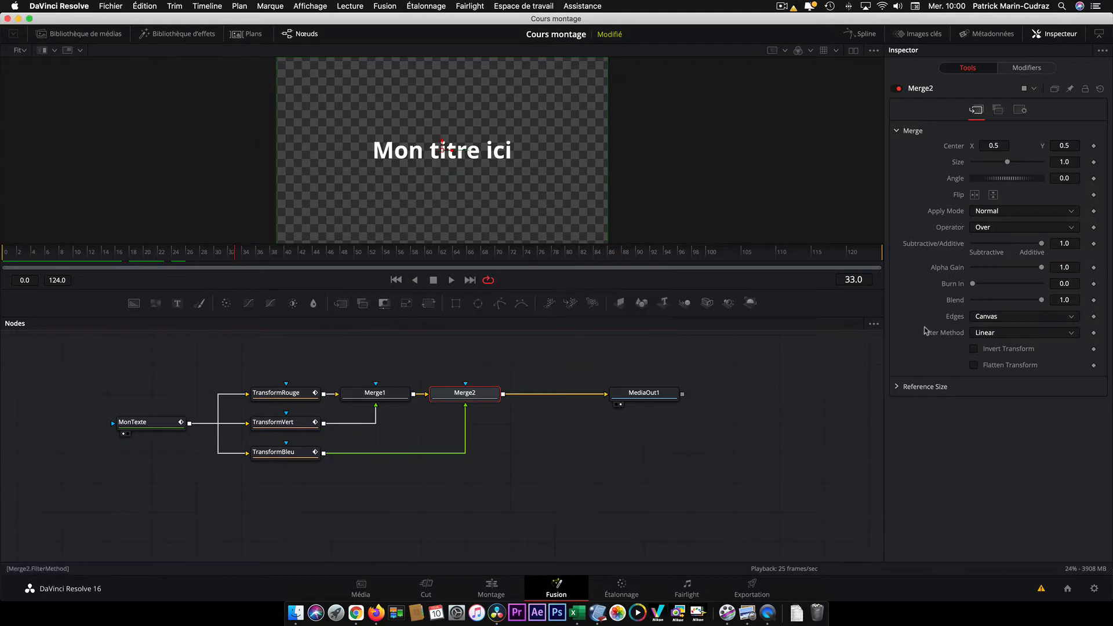
click(492, 590)
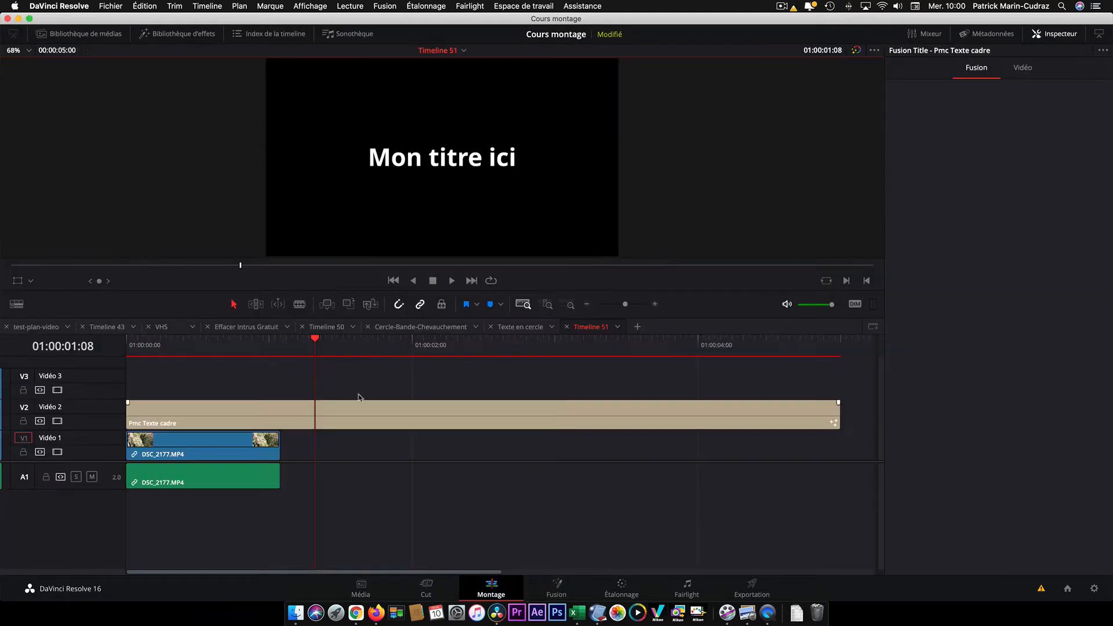
click(323, 327)
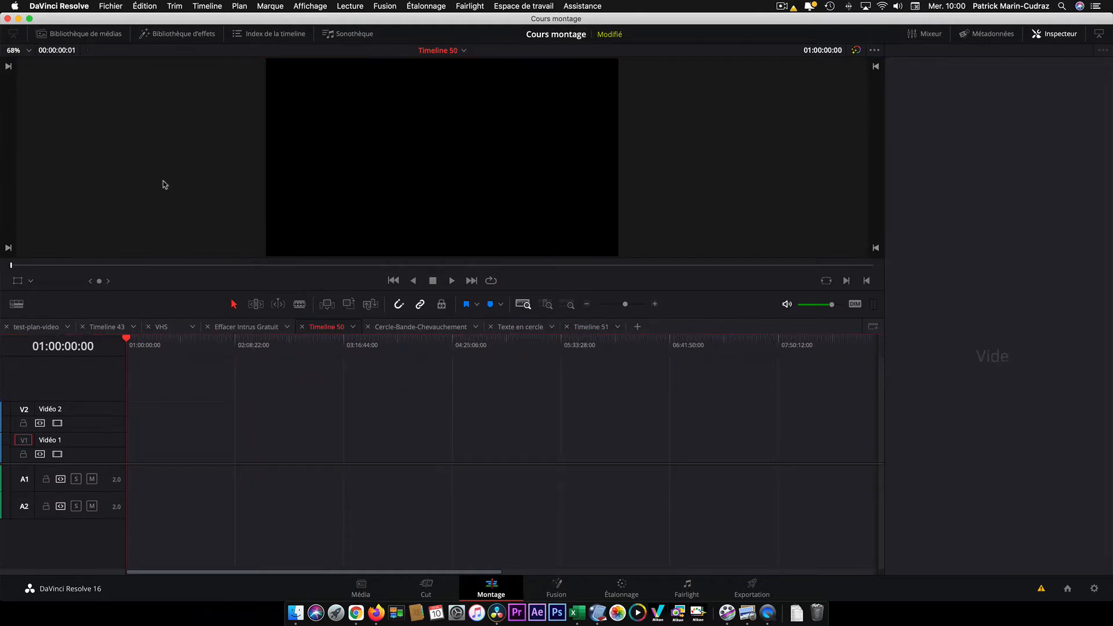
click(157, 34)
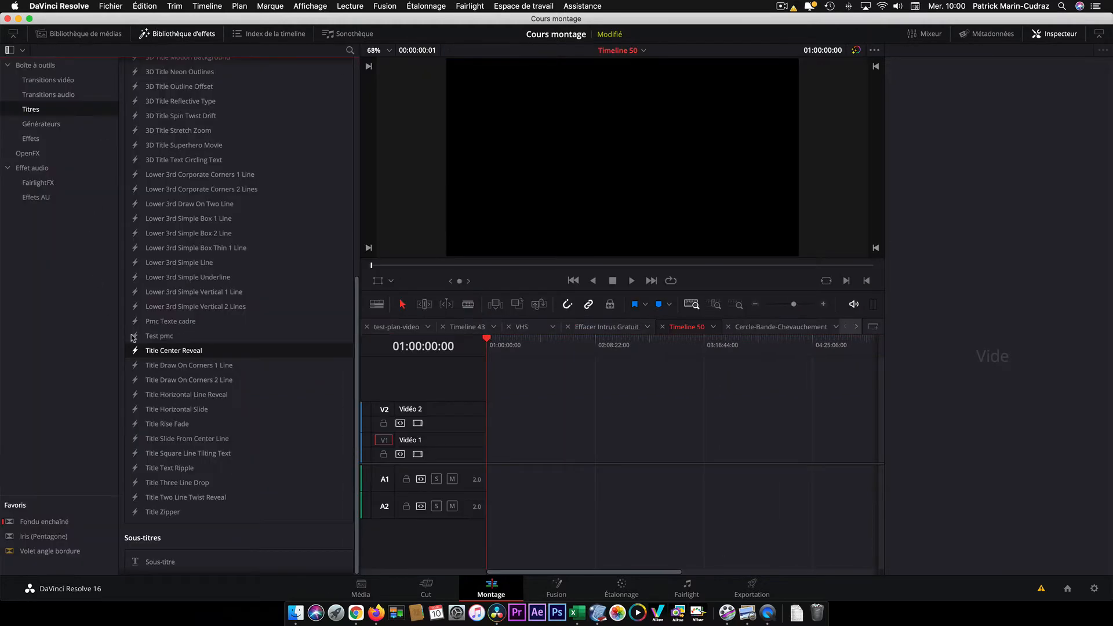
drag(134, 354, 493, 449)
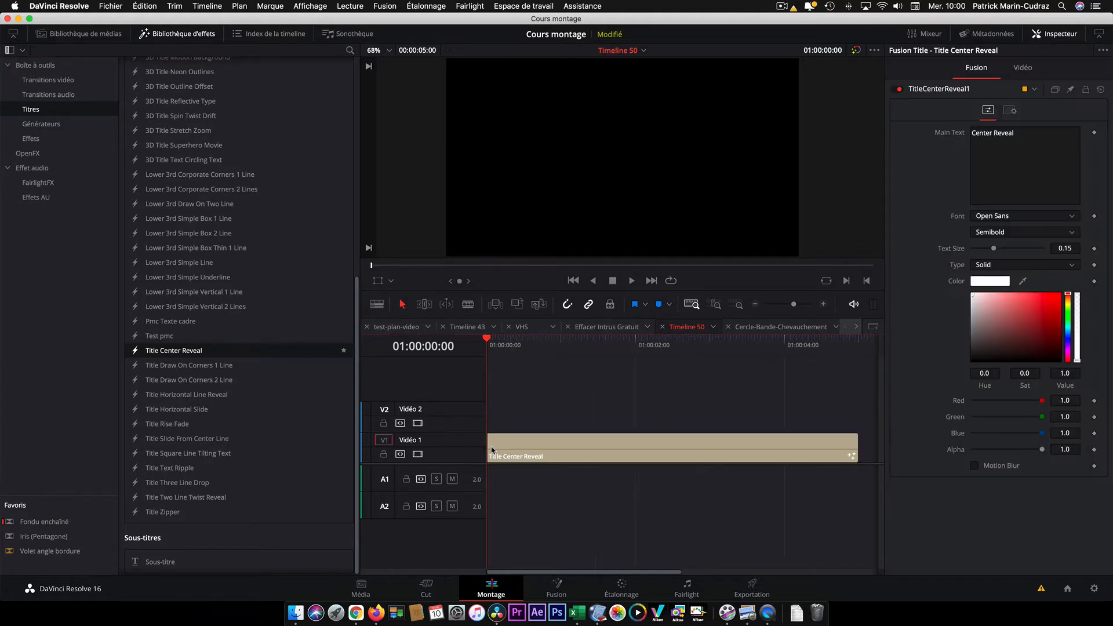
- Fit the title clip to the timeline view and preview it at 01:00:01:21, examining its adjustable text settings
click(164, 34)
key(shift+z)
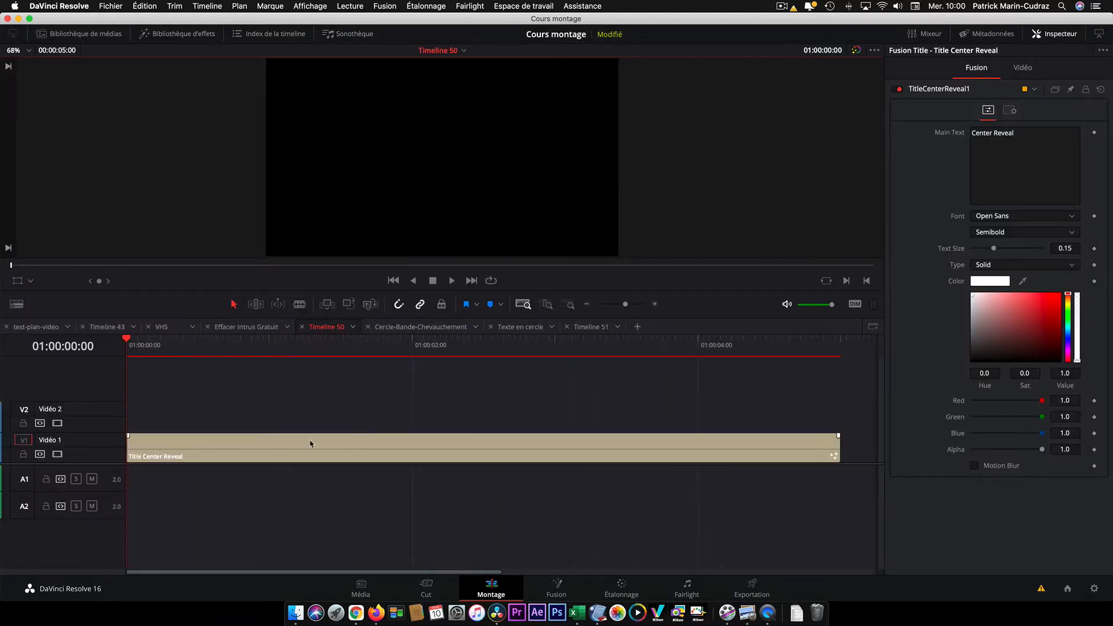
click(311, 444)
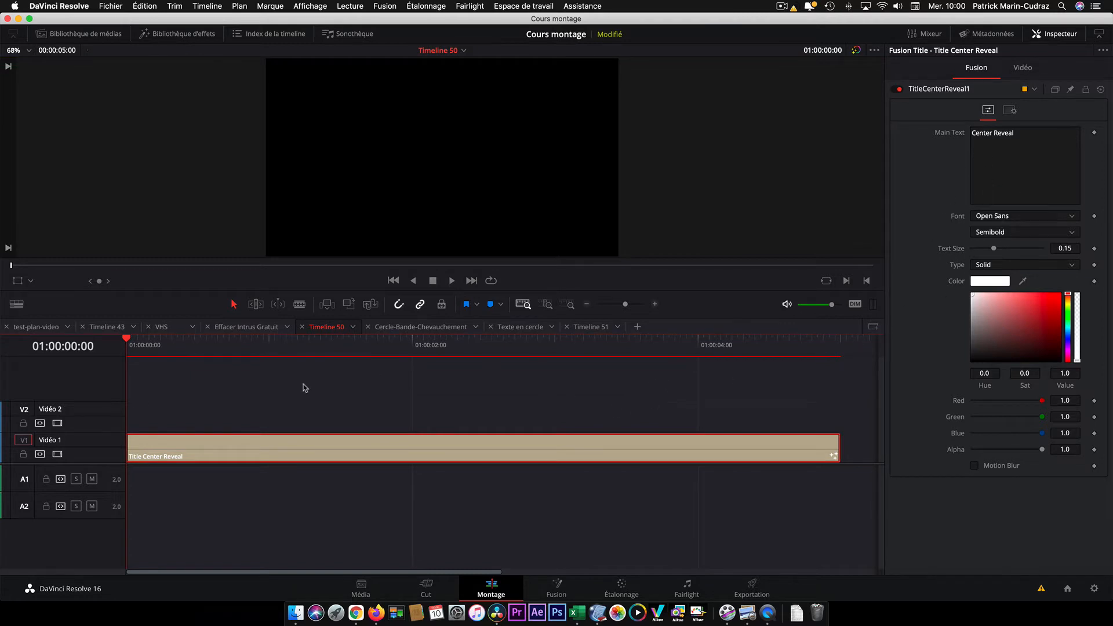
drag(127, 339, 389, 339)
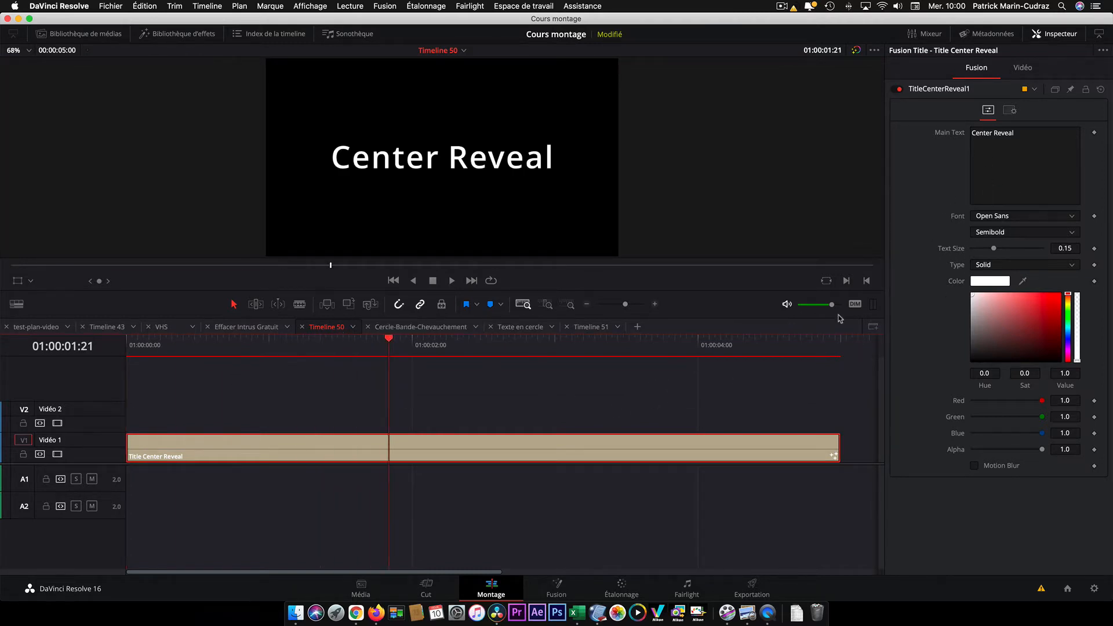
drag(1038, 308, 1042, 322)
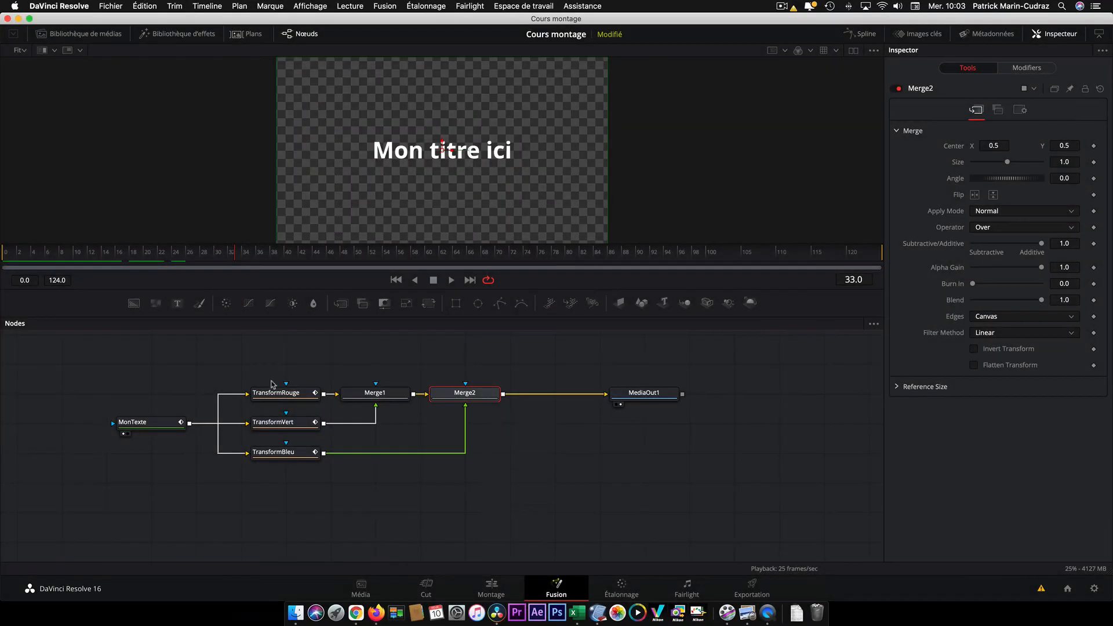
- Select MonTexte, the three Transform nodes, Merge1 and Merge2, and create a macro from them
drag(86, 355, 520, 475)
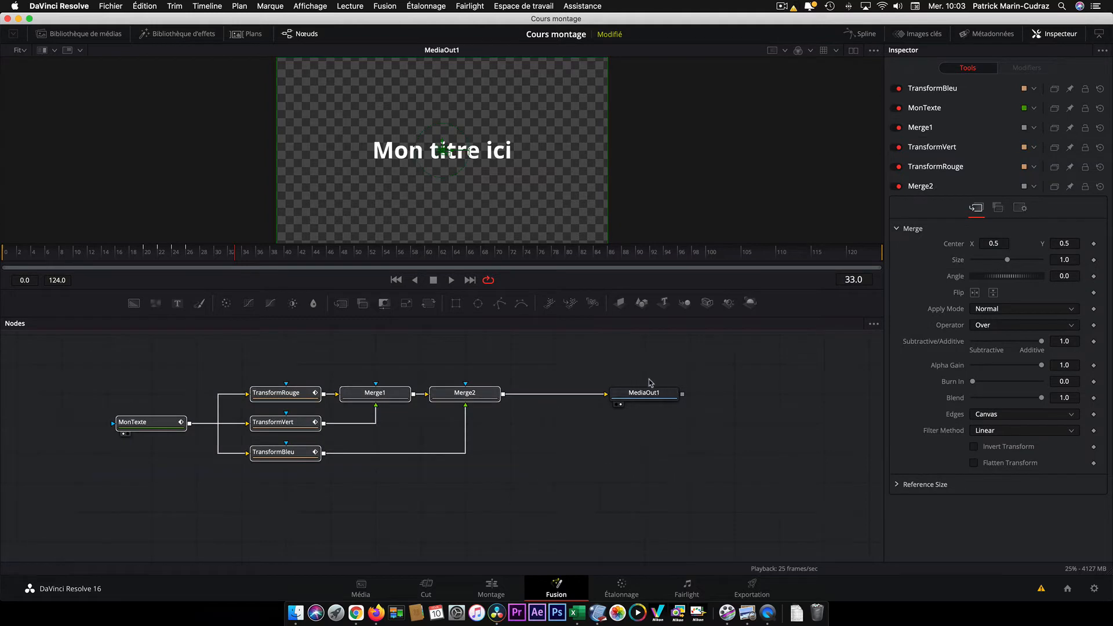
right_click(270, 394)
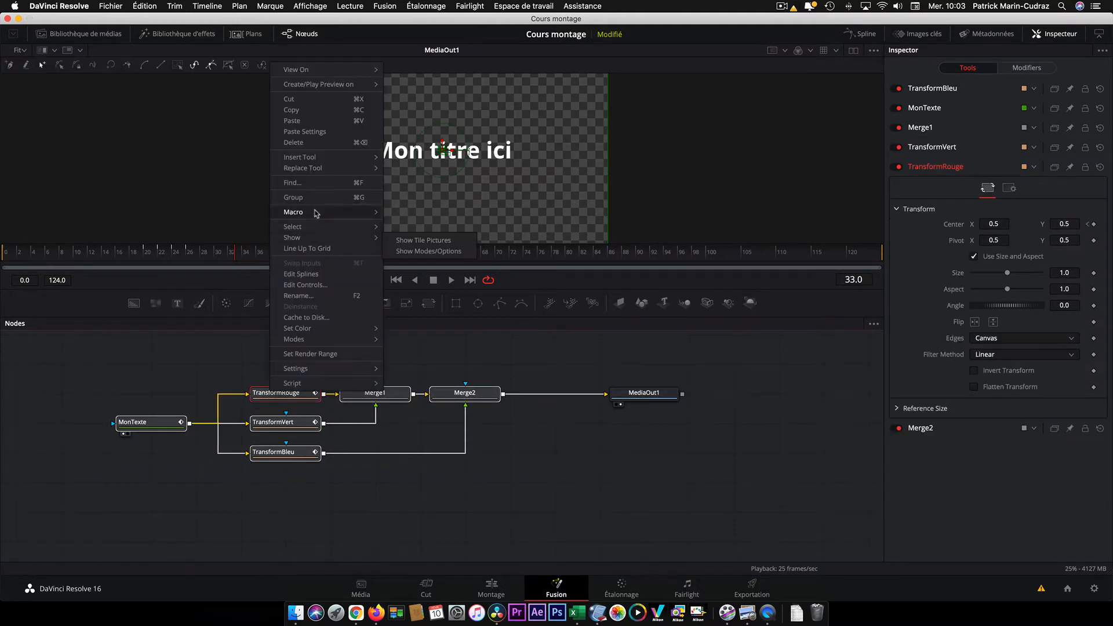
mouse_move(319, 213)
click(420, 215)
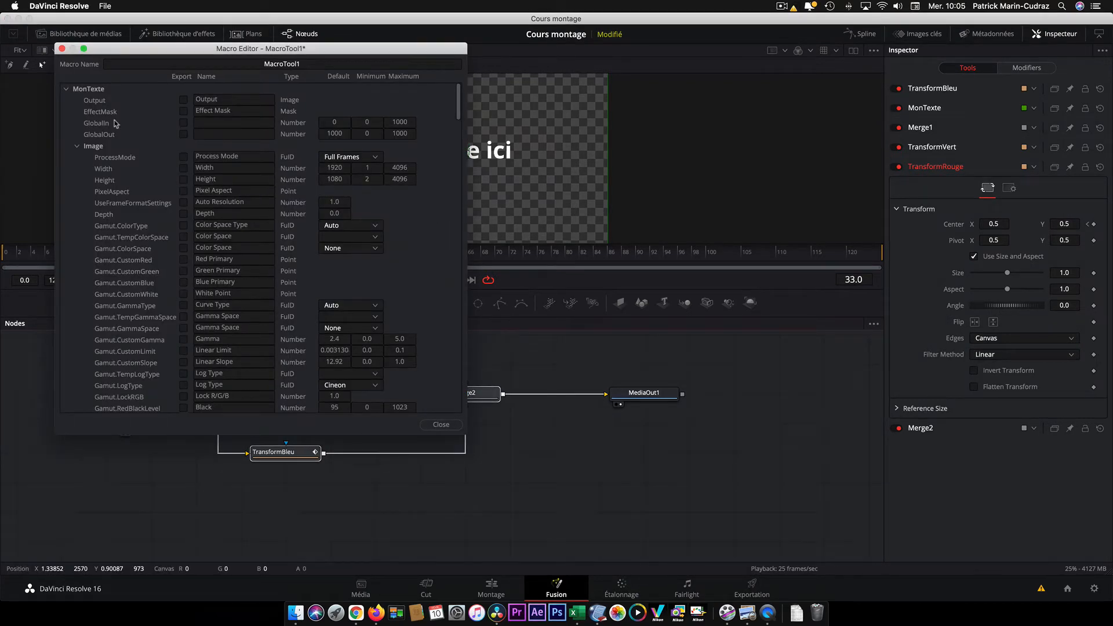
- Collapse the MonTexte parameters and name the macro Texte Rotation RVB
click(66, 88)
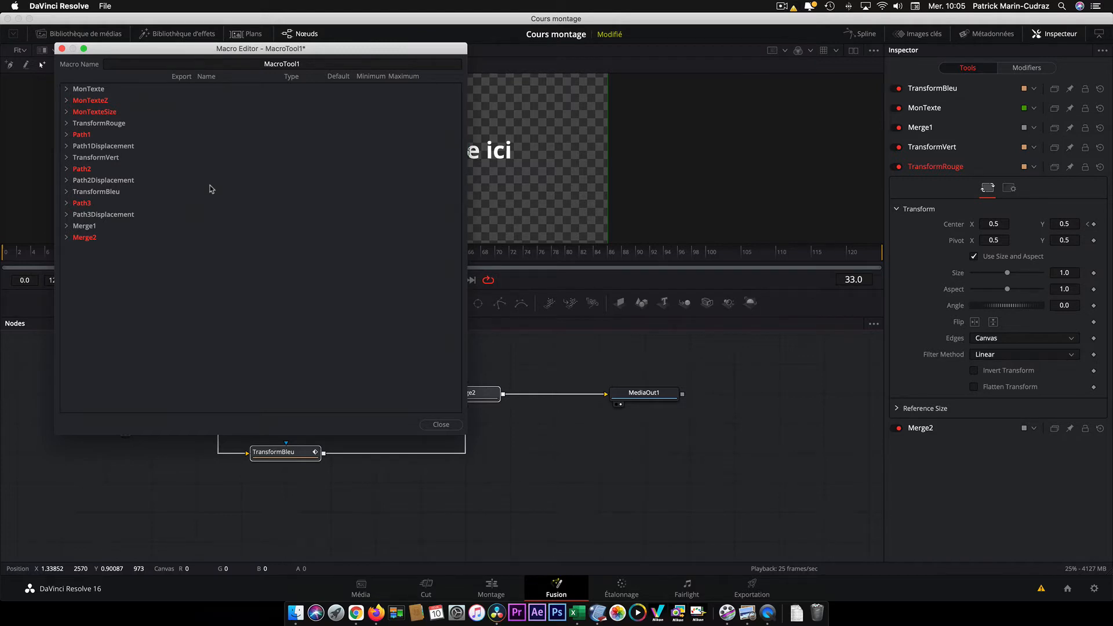
click(308, 64)
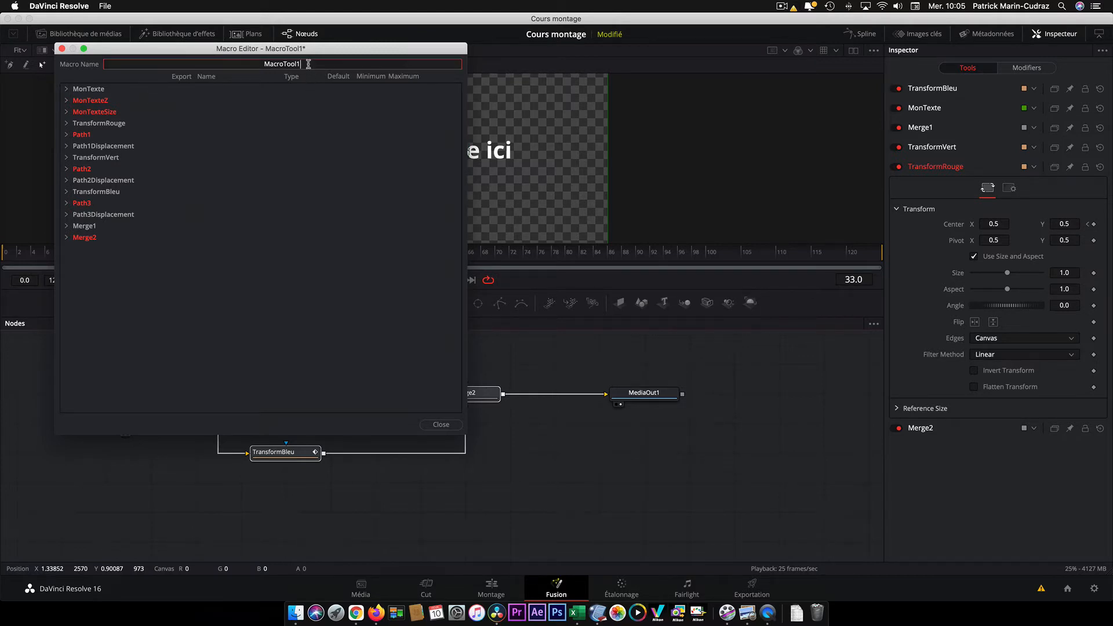
key(BackSpace)
key(BackSpace)
key(BackSpace)
key(BackSpace)
key(BackSpace)
key(BackSpace)
text(Texte Rotation RVB)
- Mark MonTexte's Styled Text, Font, Style, Color, Size and Tracking parameters for export in the macro
click(67, 89)
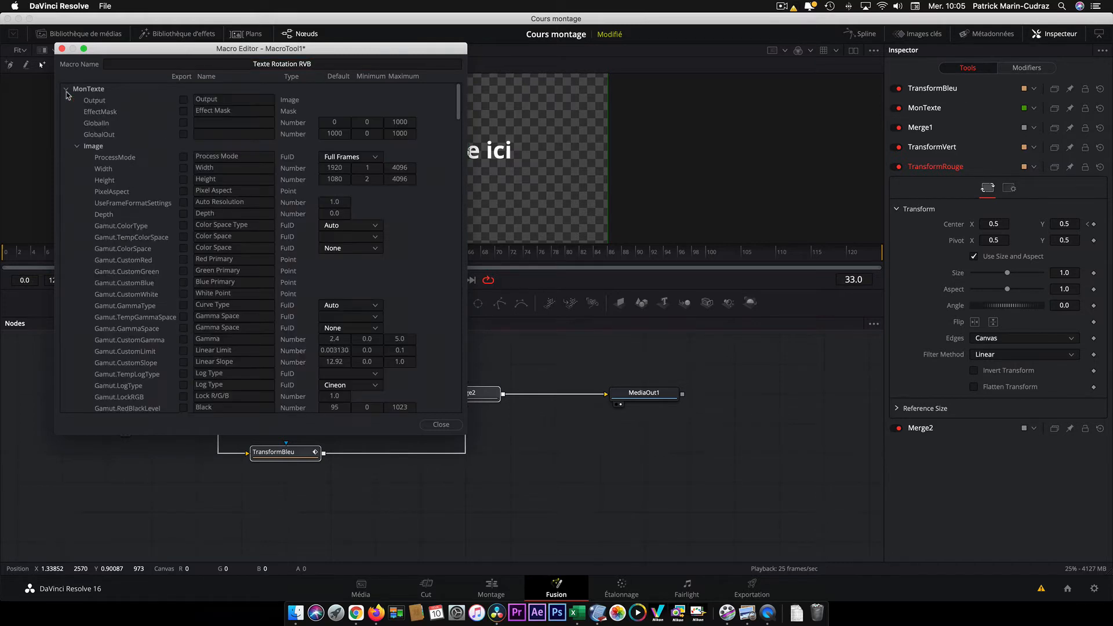
click(77, 147)
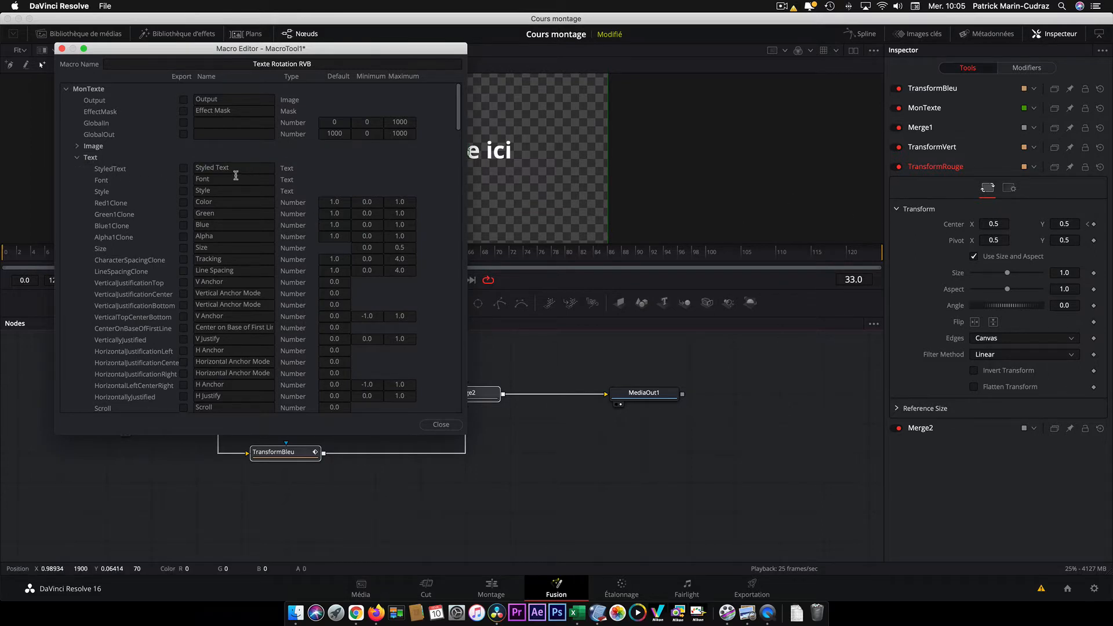
click(184, 169)
click(184, 180)
click(184, 191)
click(184, 203)
click(184, 225)
click(184, 236)
click(184, 248)
- Collapse MonTexte's parameter groups, save the macro as Texte Rotation RVB.setting in the Macros folder, and close the macro editor
click(77, 159)
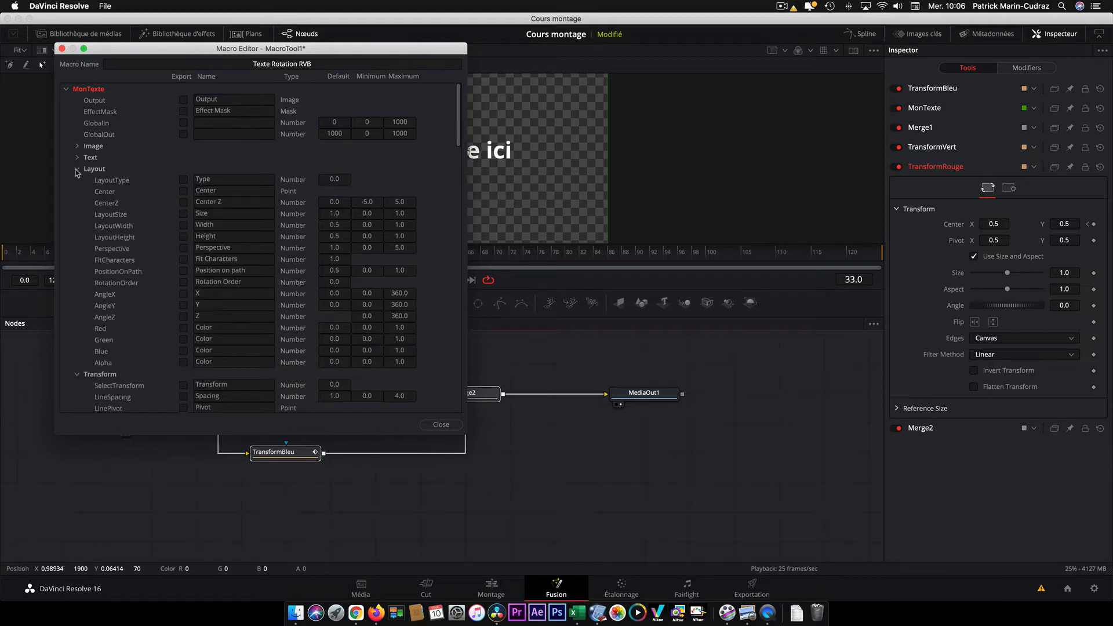
click(77, 170)
click(77, 181)
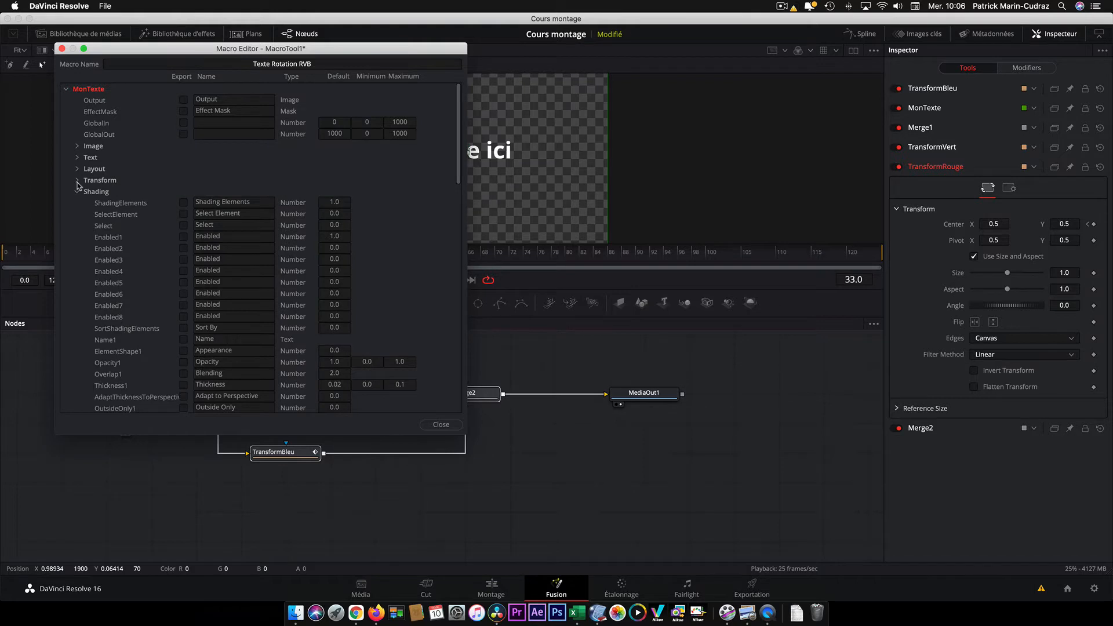
click(78, 193)
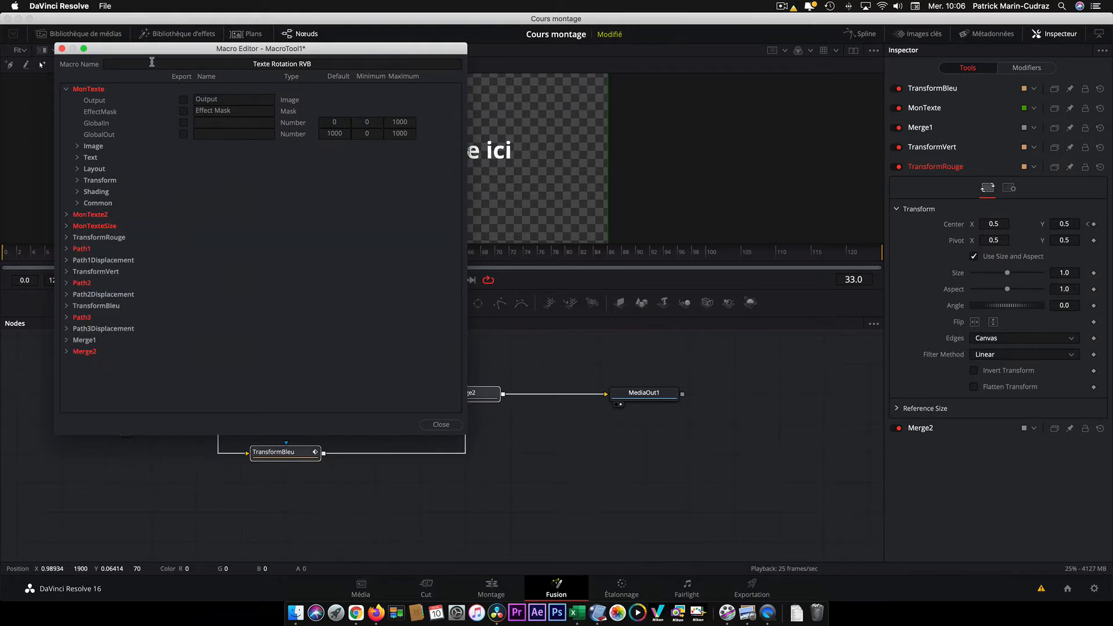
click(105, 7)
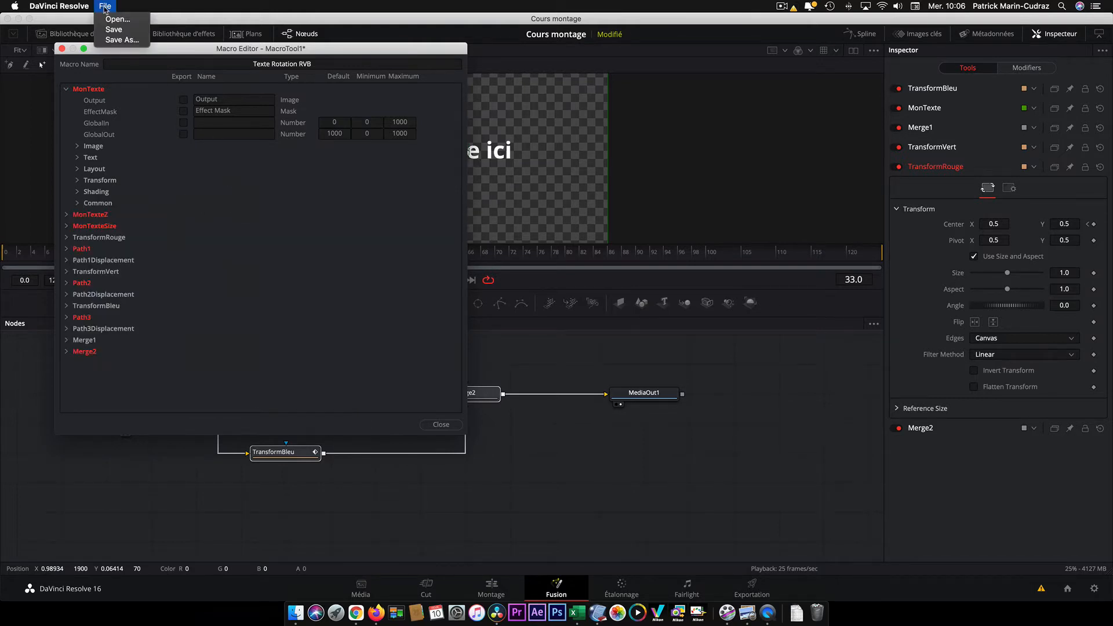
click(113, 31)
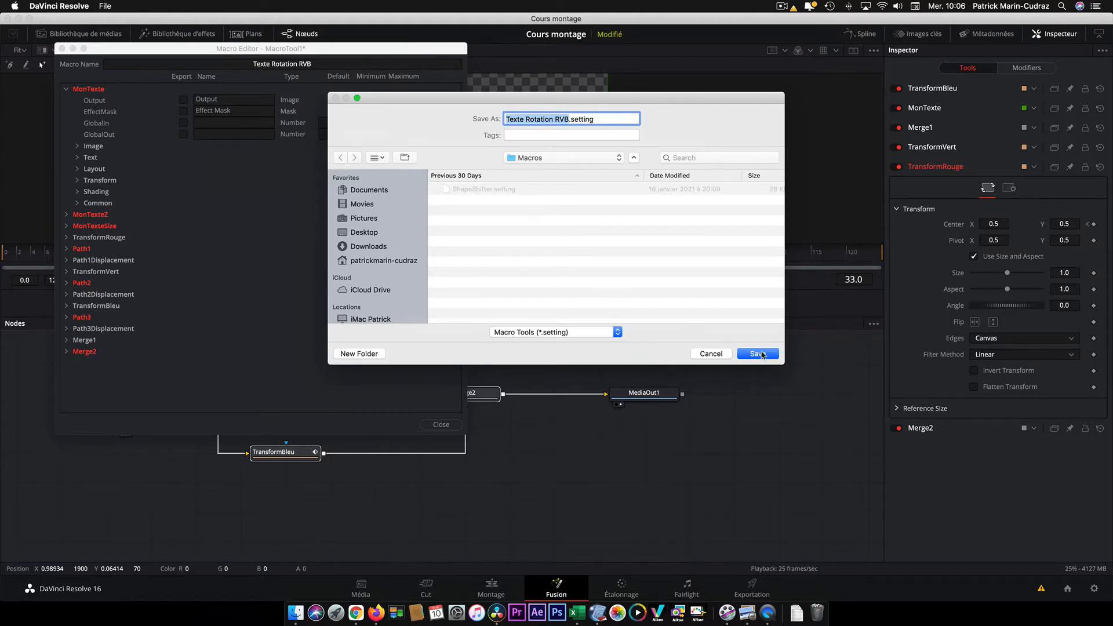
click(758, 353)
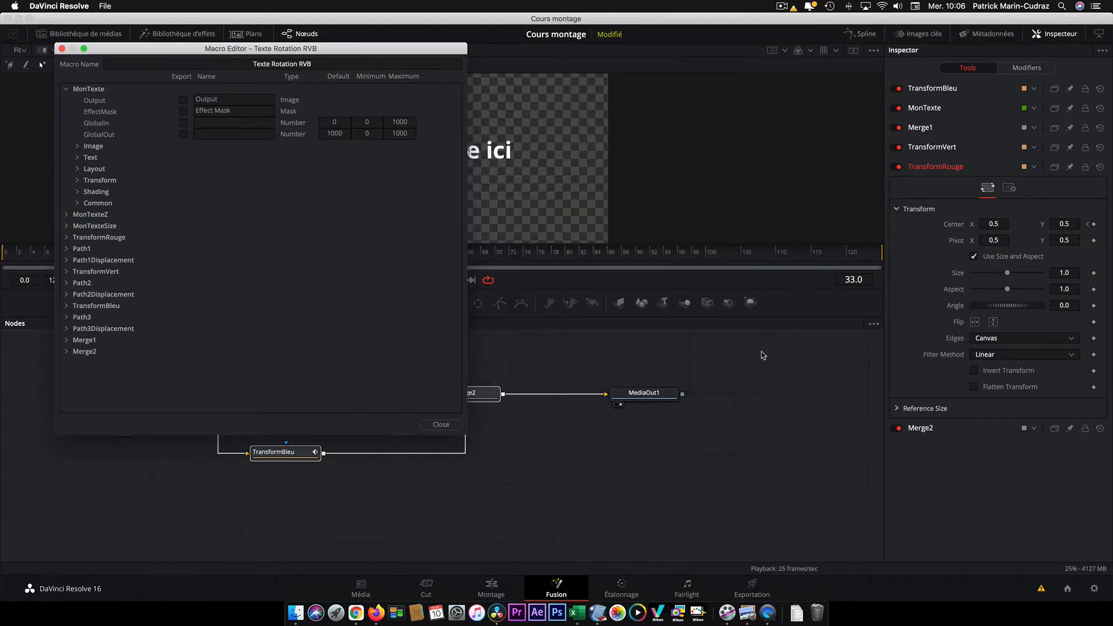
click(441, 425)
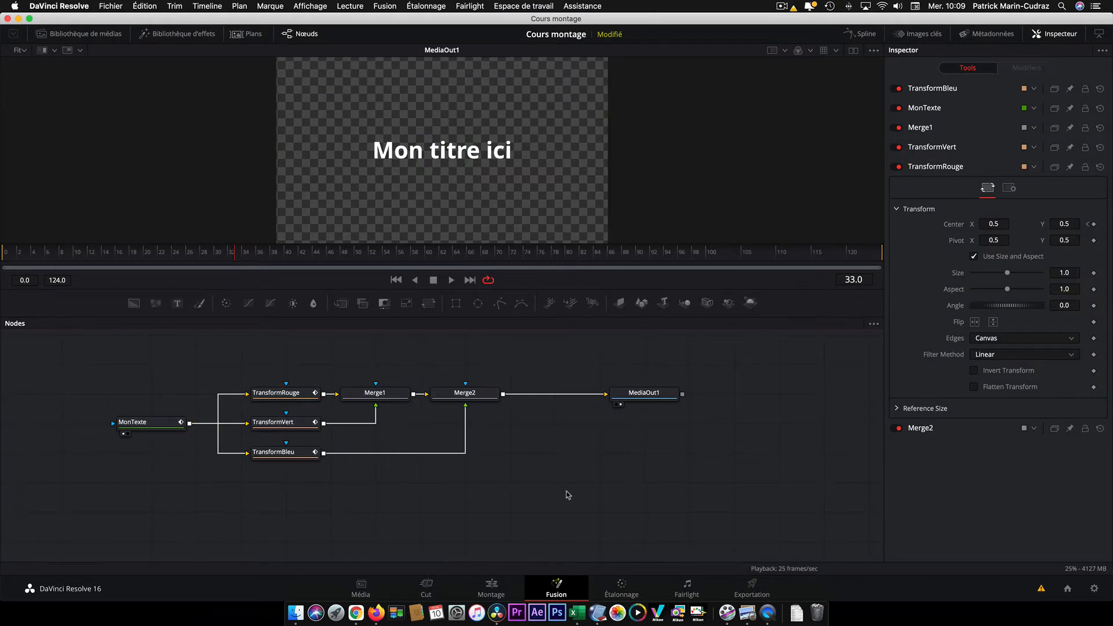
- Add the Texte Rotation RVB macro to the node graph and connect it to MediaOut1 in place of Merge2
key(super+shift+space)
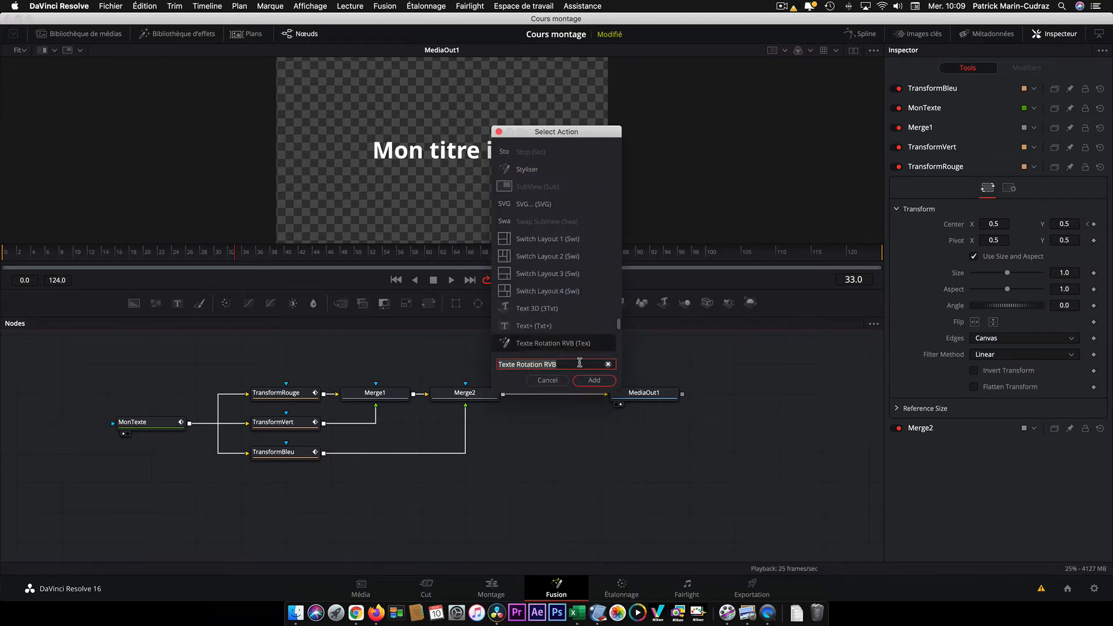
click(594, 381)
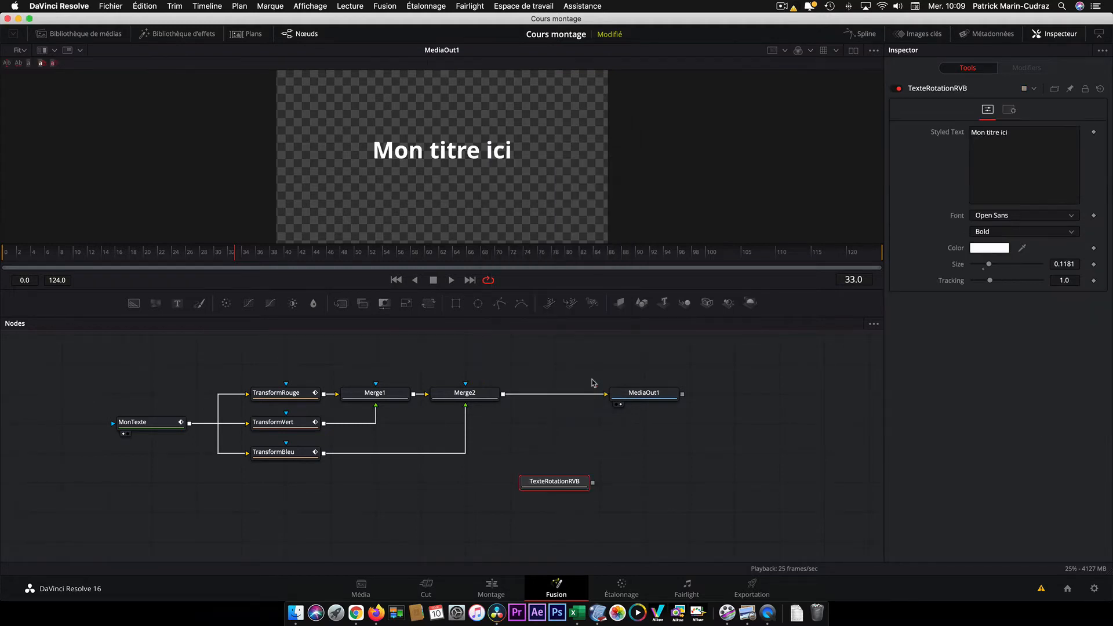
drag(554, 486, 509, 487)
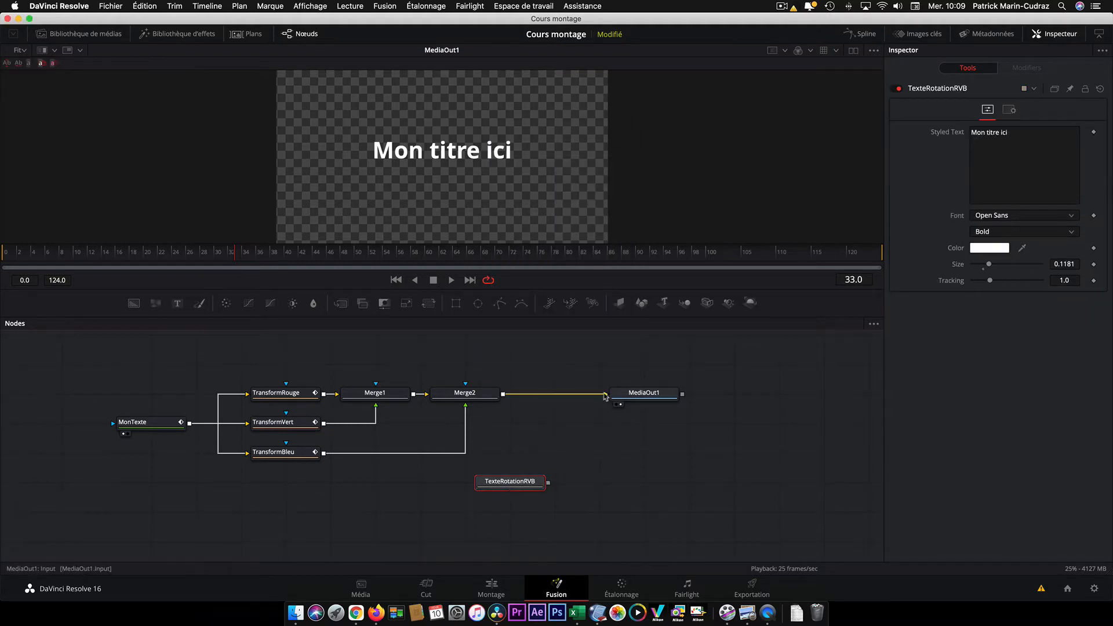
drag(605, 396, 567, 402)
drag(548, 483, 626, 395)
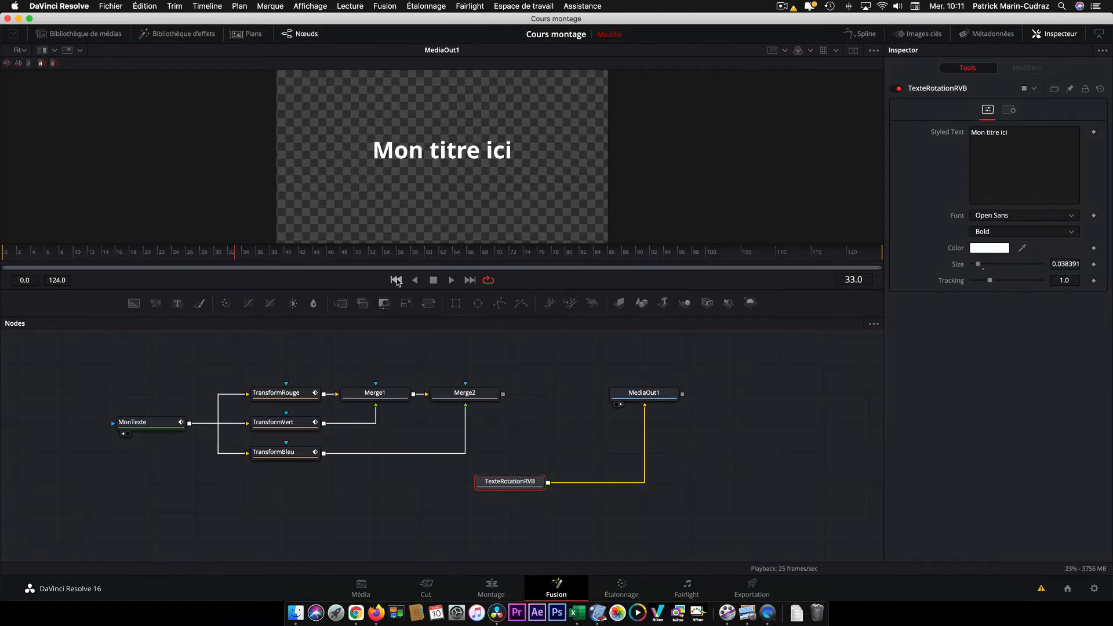
- Play the composition from the first frame to check the TexteRotationRVB node's animation
click(396, 280)
click(451, 280)
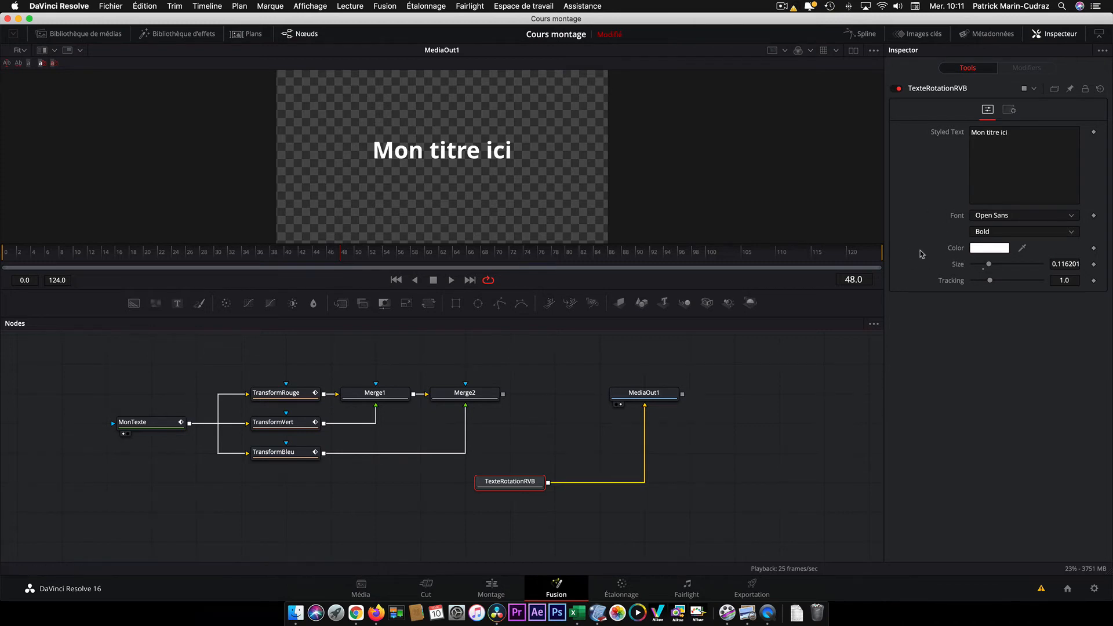
right_click(526, 490)
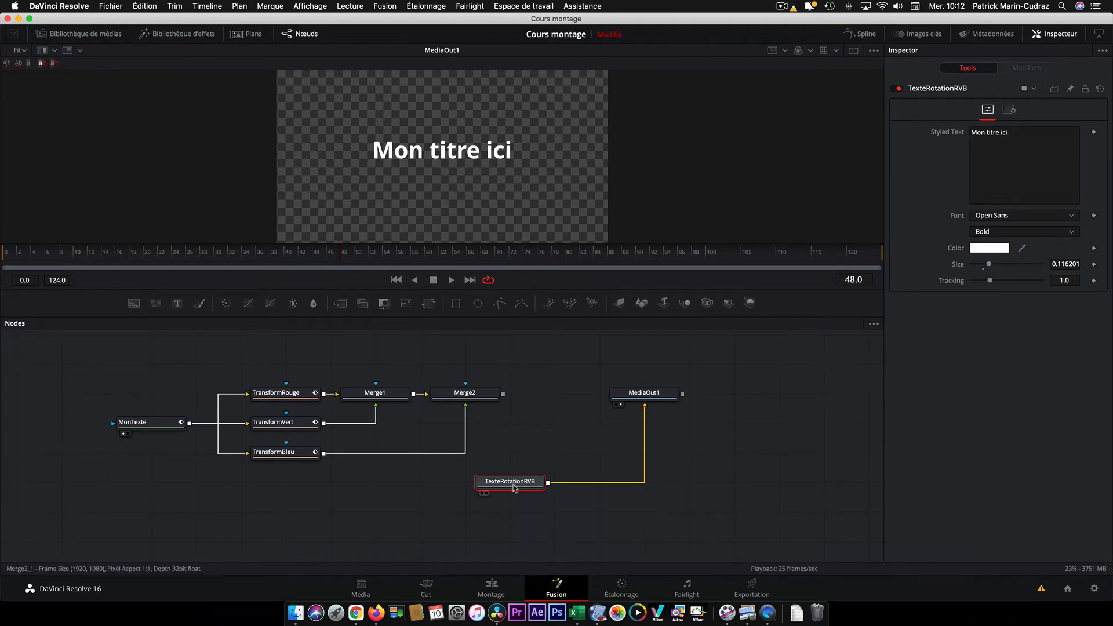
- Delete the TexteRotationRVB node and open the Texte Rotation RVB macro for editing
mouse_move(514, 488)
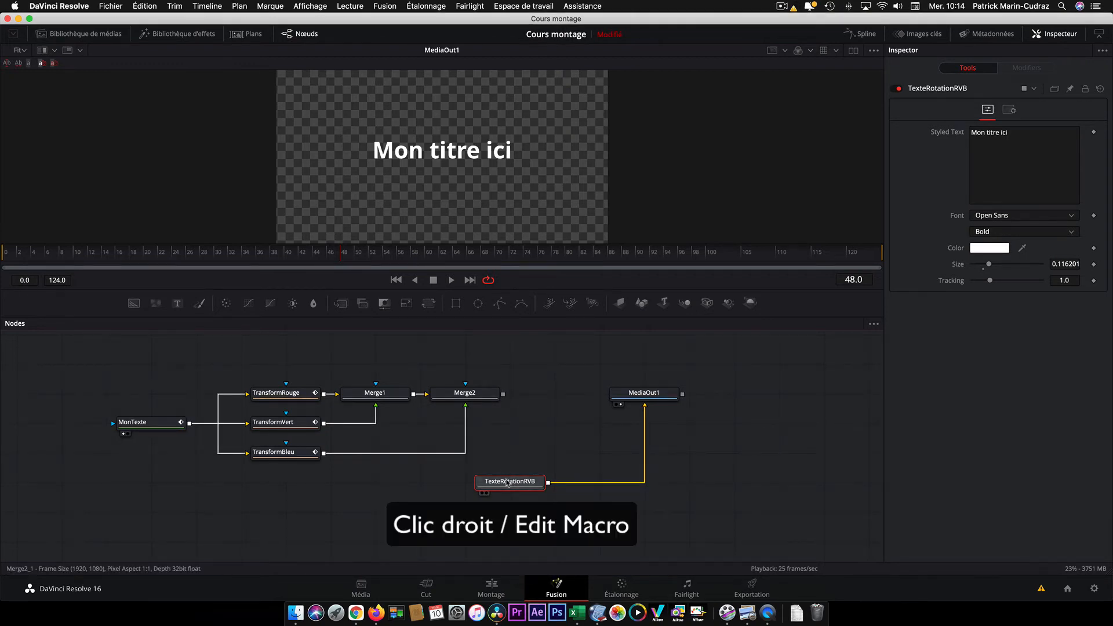
key(Delete)
right_click(428, 490)
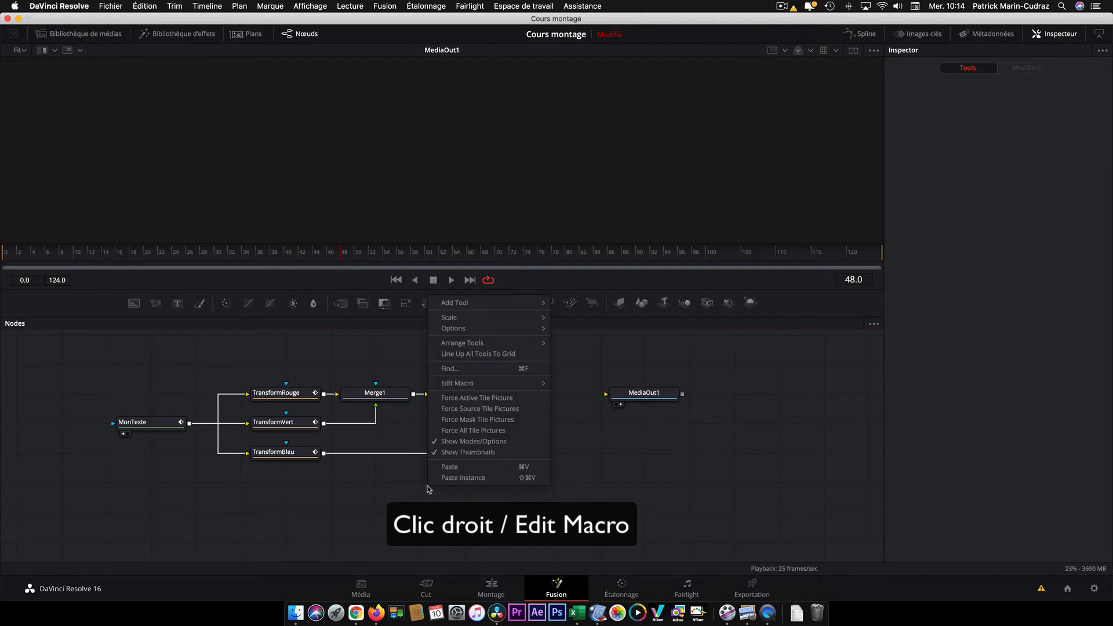
mouse_move(492, 389)
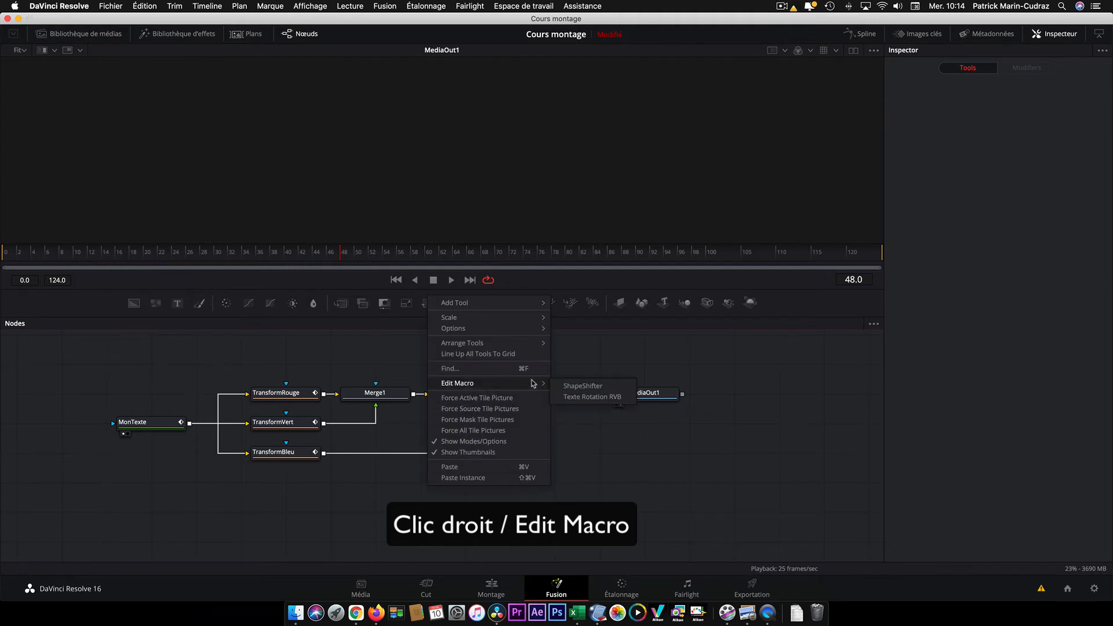
click(579, 397)
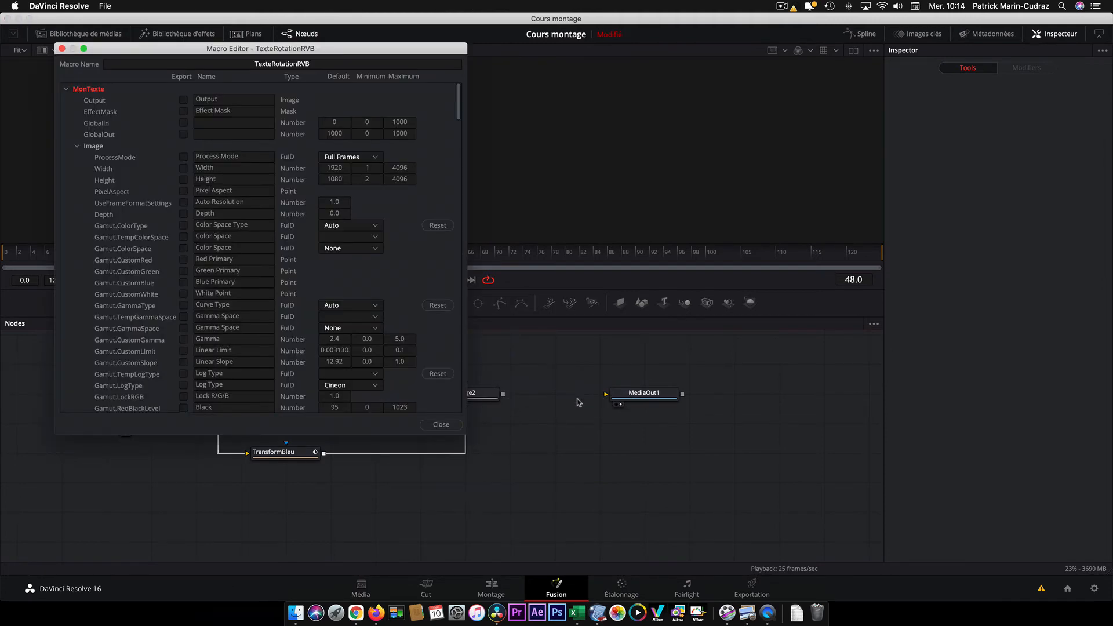
- Mark MonTexte's Layout parameters Type, Center, Center Z, Size, Width, Height and Perspective for export in the macro
click(77, 146)
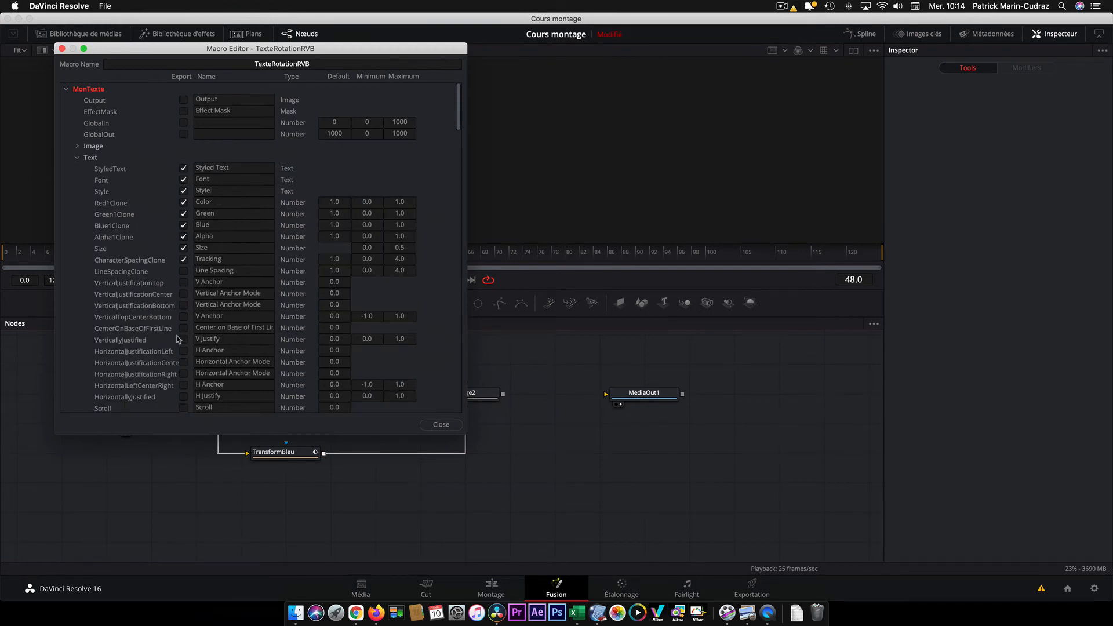
scroll(177, 339, down, 10)
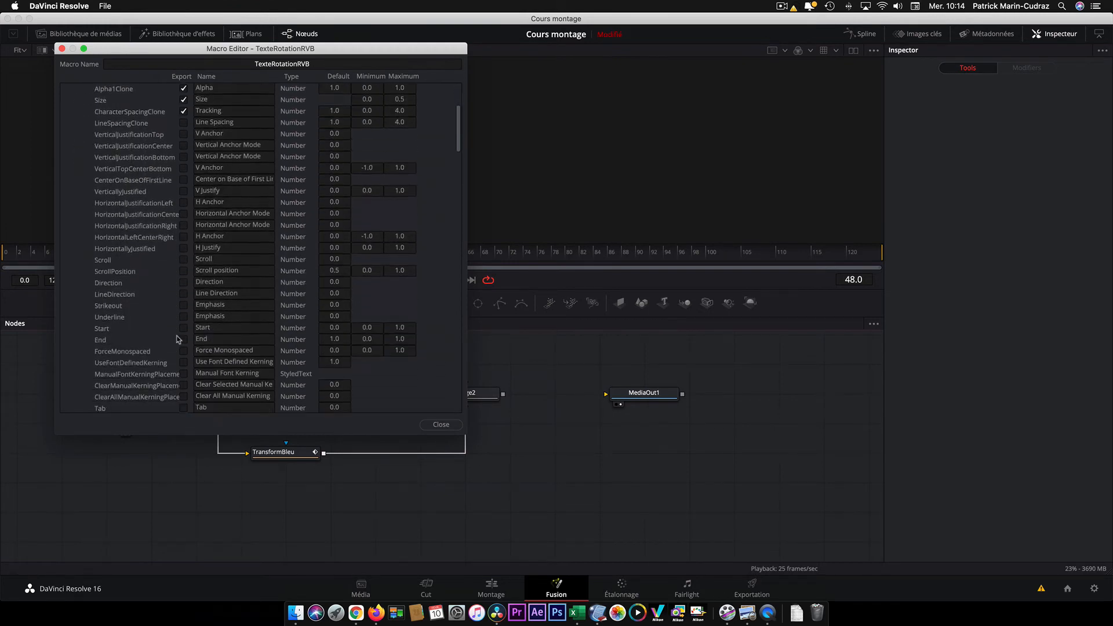
scroll(177, 340, down, 12)
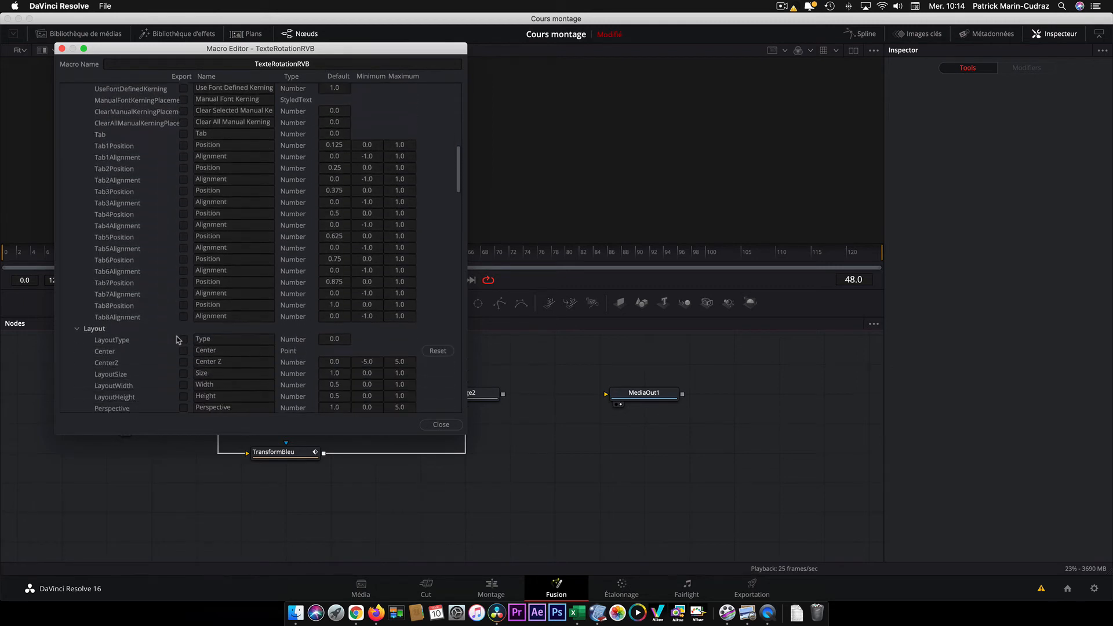
scroll(177, 340, down, 4)
click(183, 225)
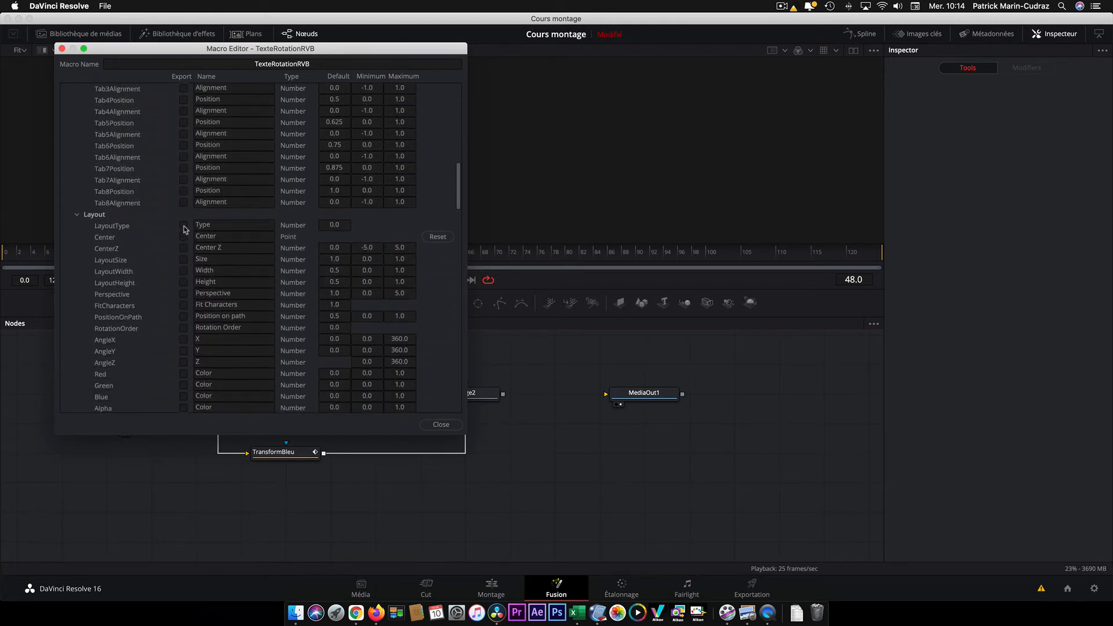
click(183, 237)
click(183, 248)
click(183, 260)
click(183, 271)
click(183, 294)
- Mark the Layout's X, Y and Z angles and its Red, Green, Blue and Alpha color parameters for export
scroll(162, 340, down, 3)
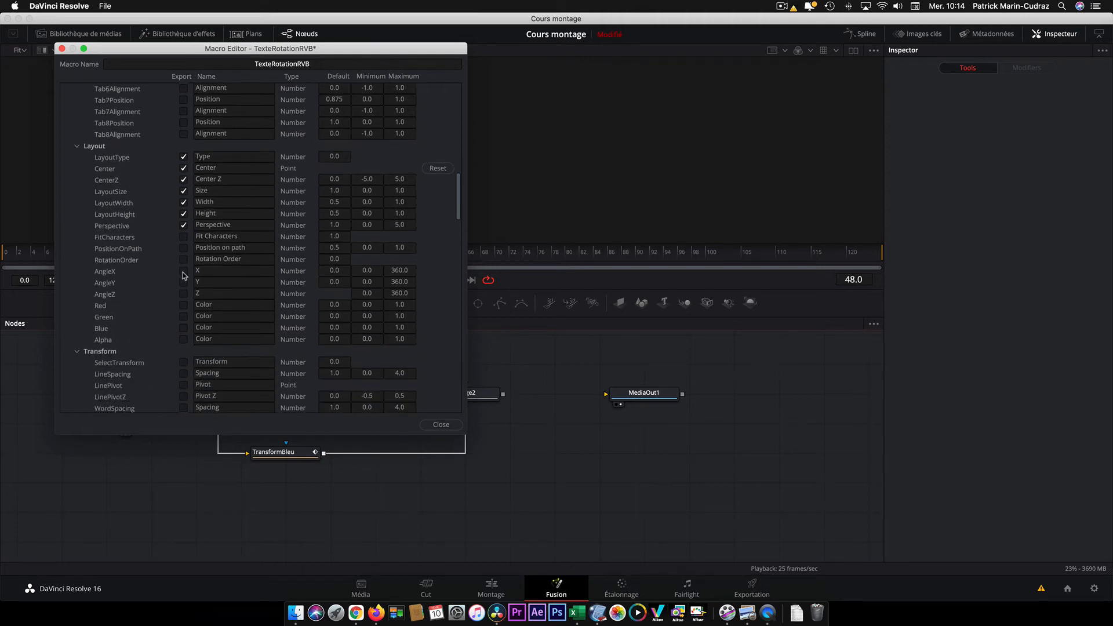
click(183, 306)
click(183, 317)
click(183, 328)
- Save the edited macro under its existing file name and close the macro editor
click(104, 6)
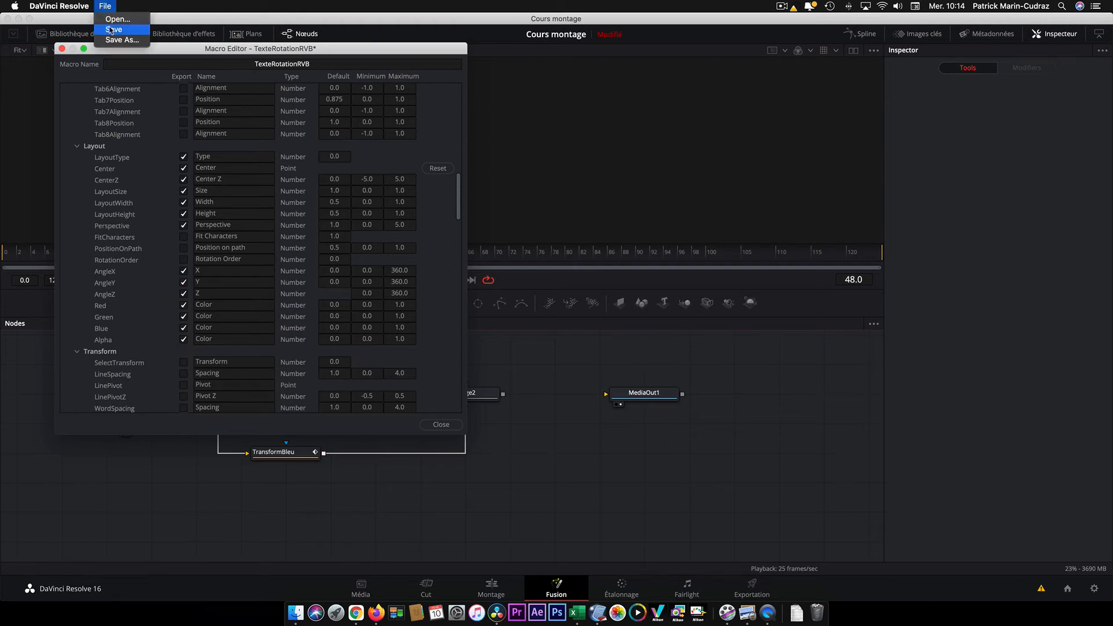
click(114, 31)
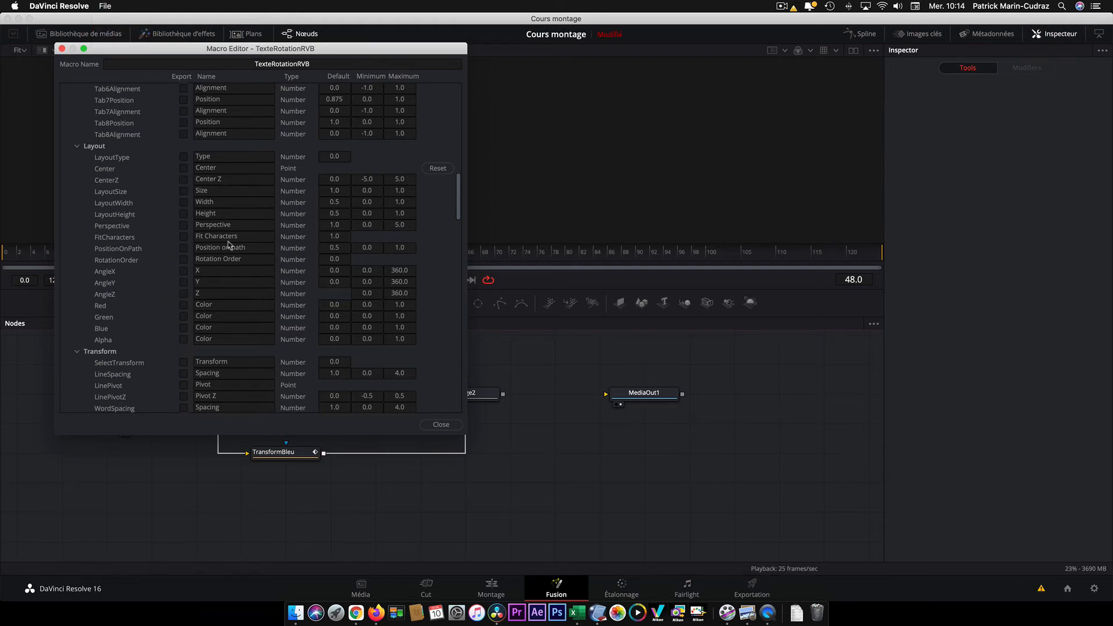
click(440, 424)
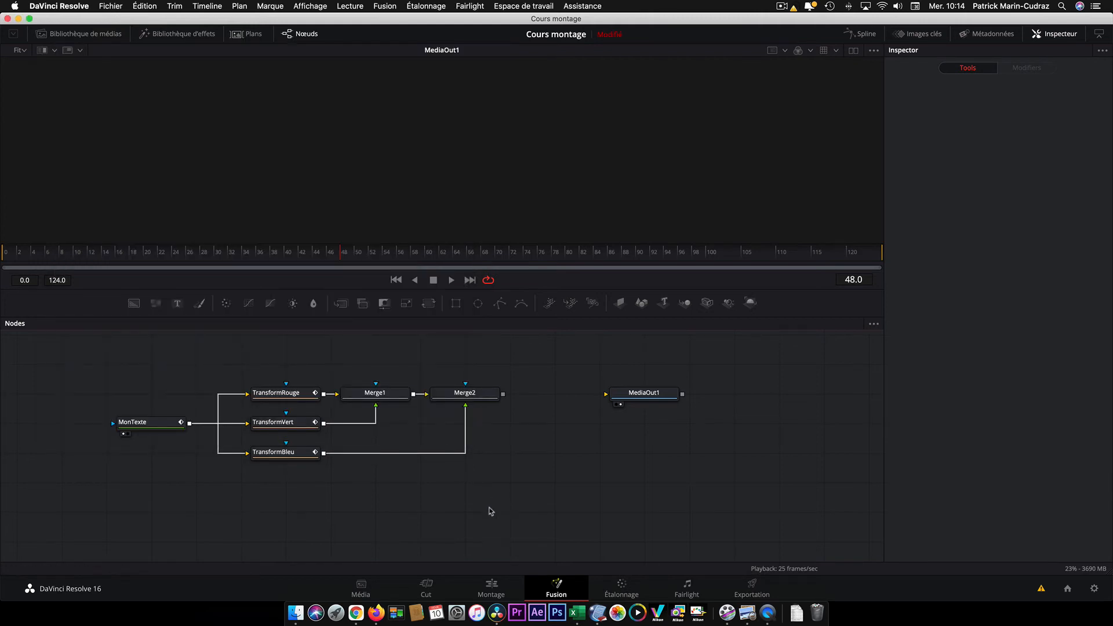
- Add the updated Texte Rotation RVB macro to the node graph, connect it to MediaOut1 and check its exposed parameters
key(super+shift+space)
click(597, 383)
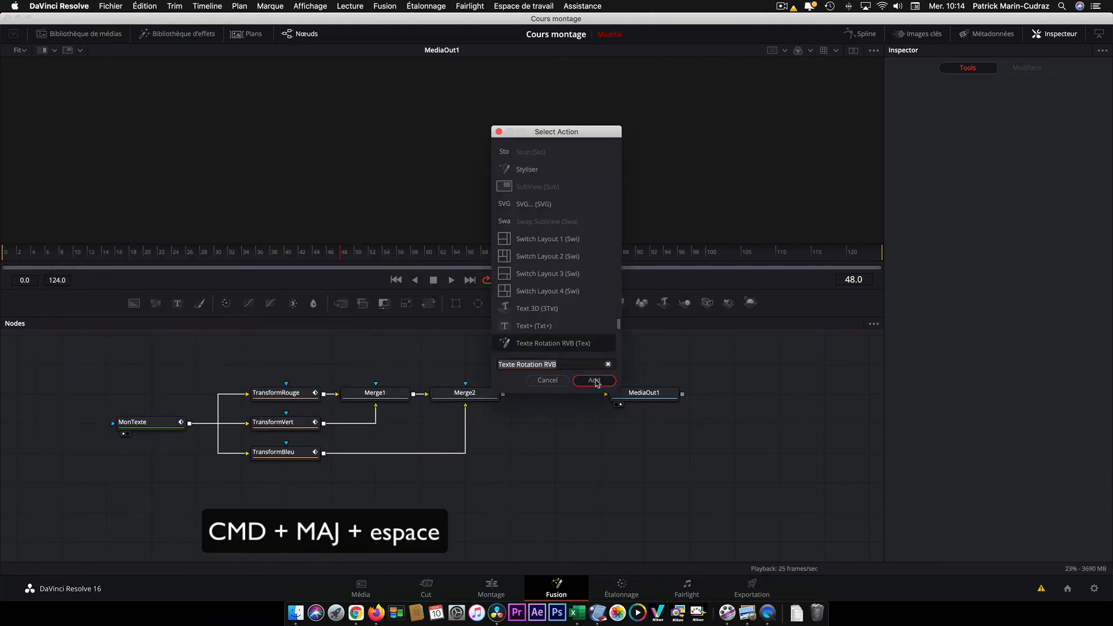
drag(548, 512, 607, 396)
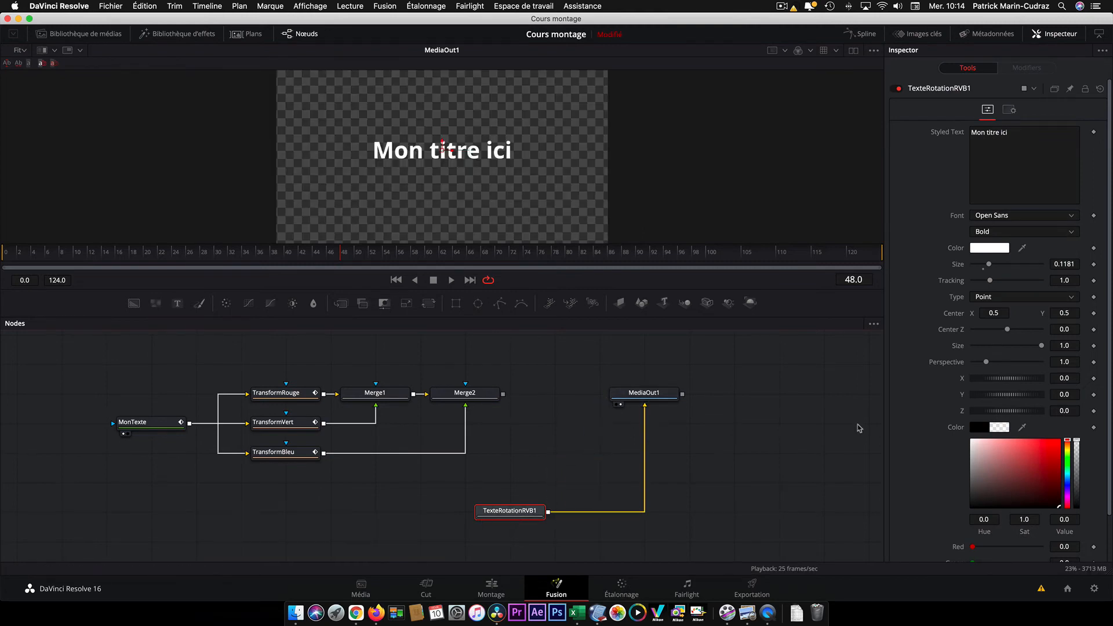
scroll(924, 441, down, 2)
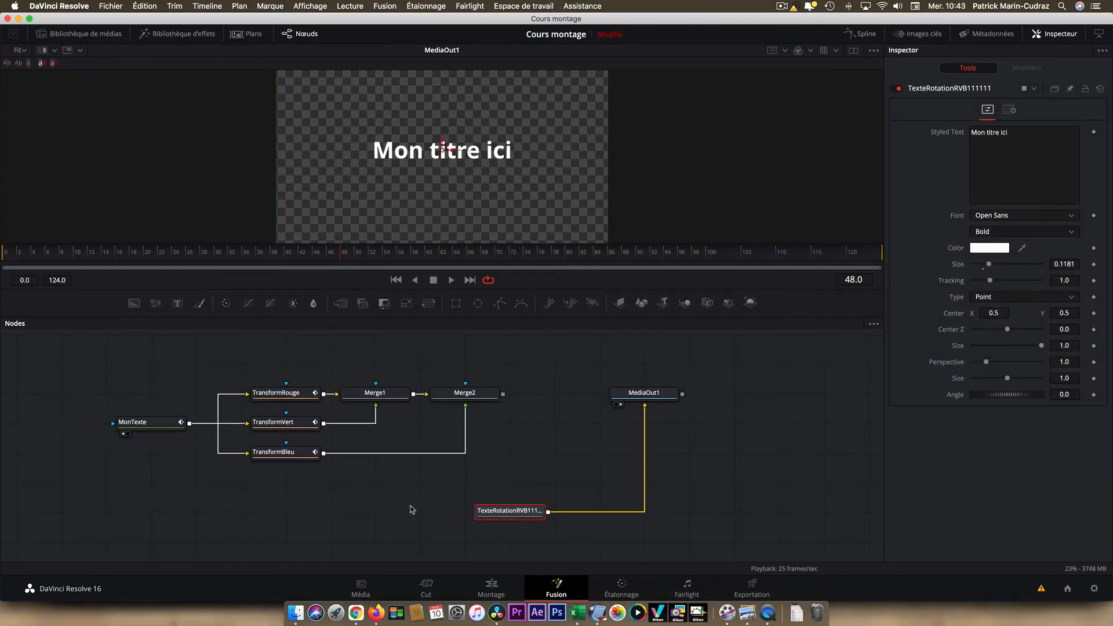
- Reopen the Texte Rotation RVB macro for editing and start saving it as a separate file
right_click(411, 507)
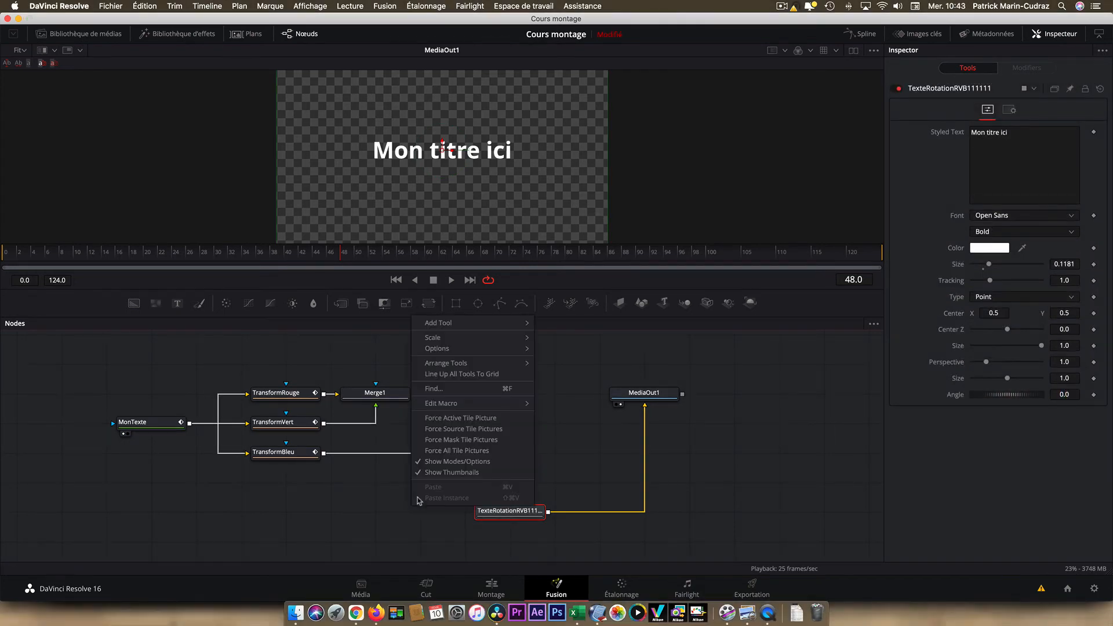
mouse_move(459, 403)
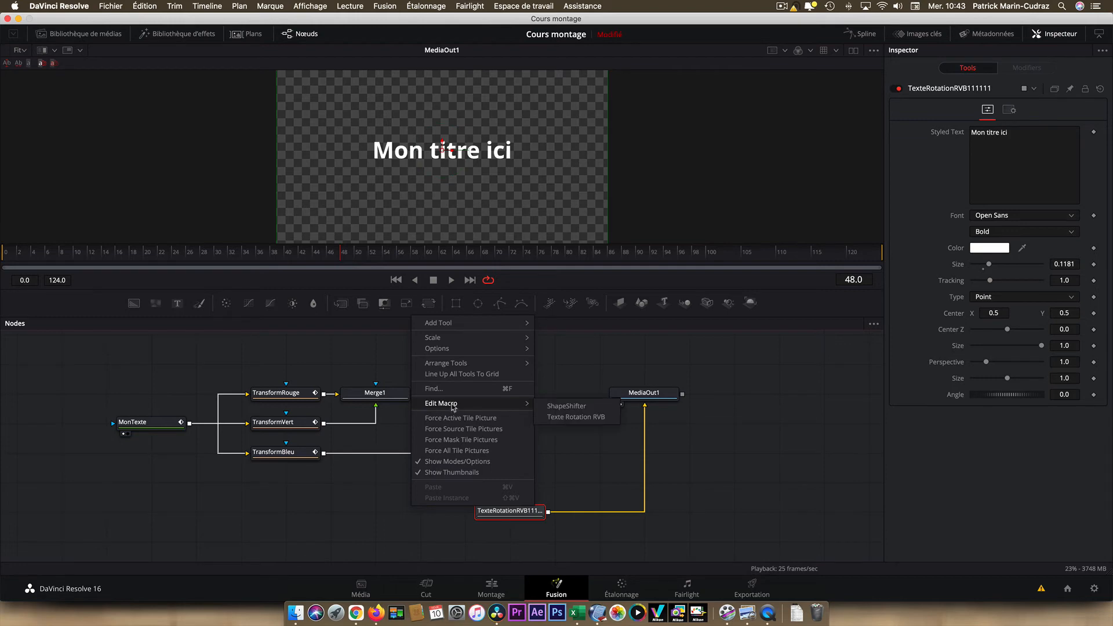
click(580, 418)
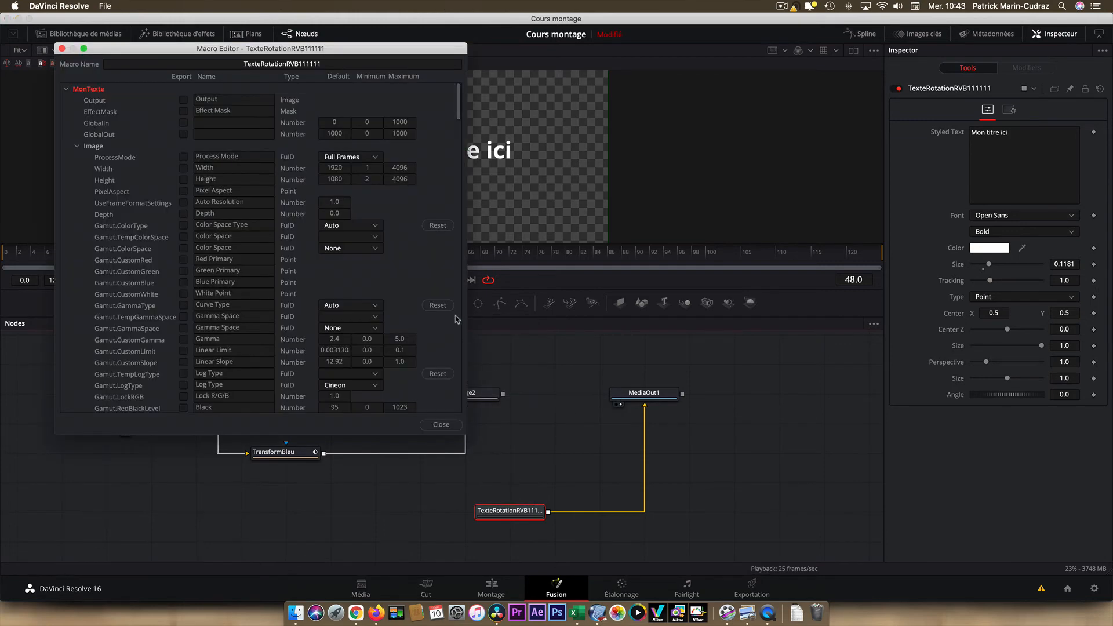
click(105, 7)
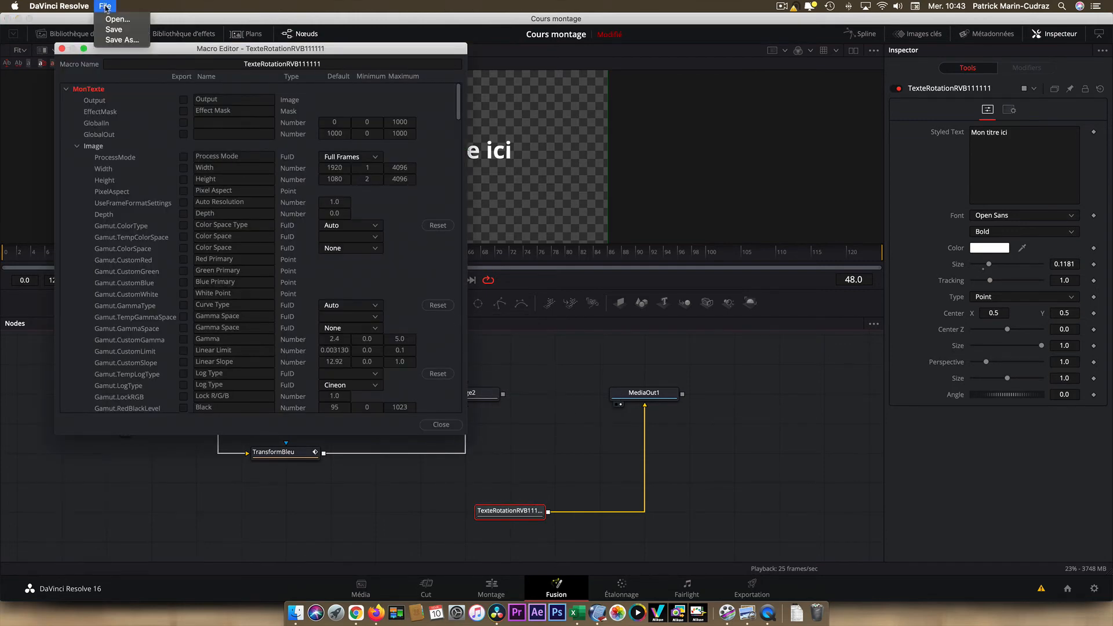
click(122, 40)
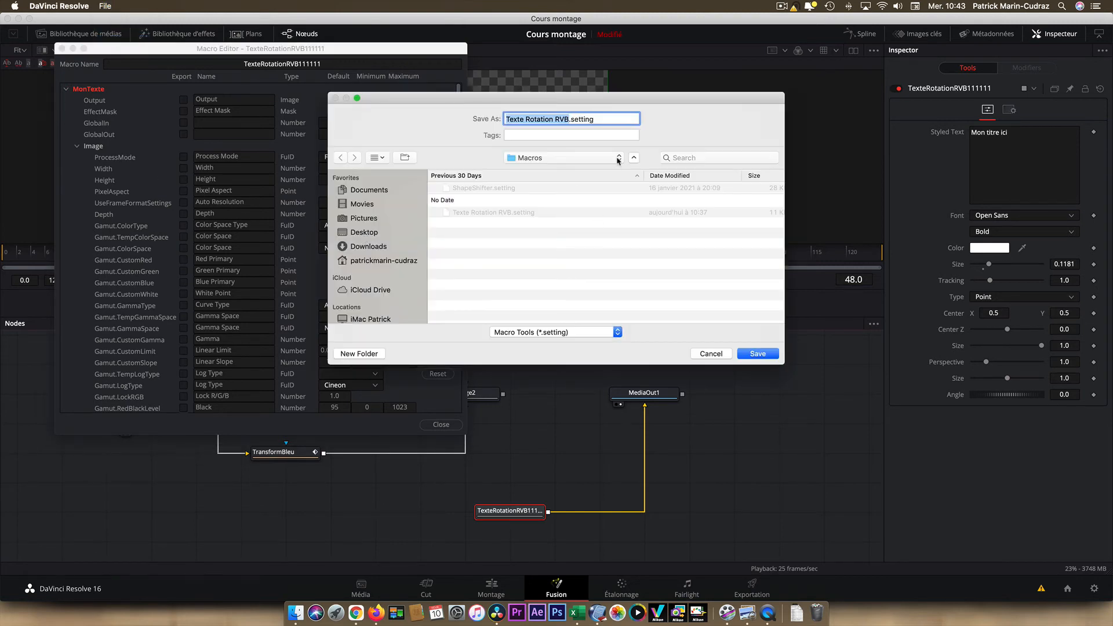
- Choose the DaVinci Resolve/Fusion/Templates/Edit/Titles folder as the save location for the macro
click(618, 159)
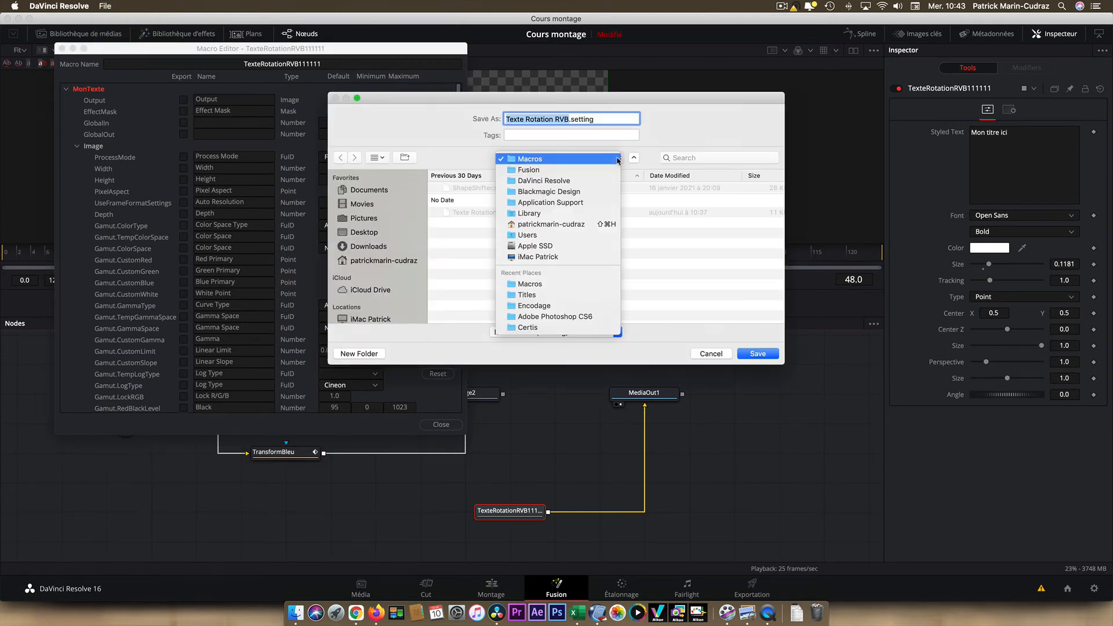
click(566, 196)
click(491, 190)
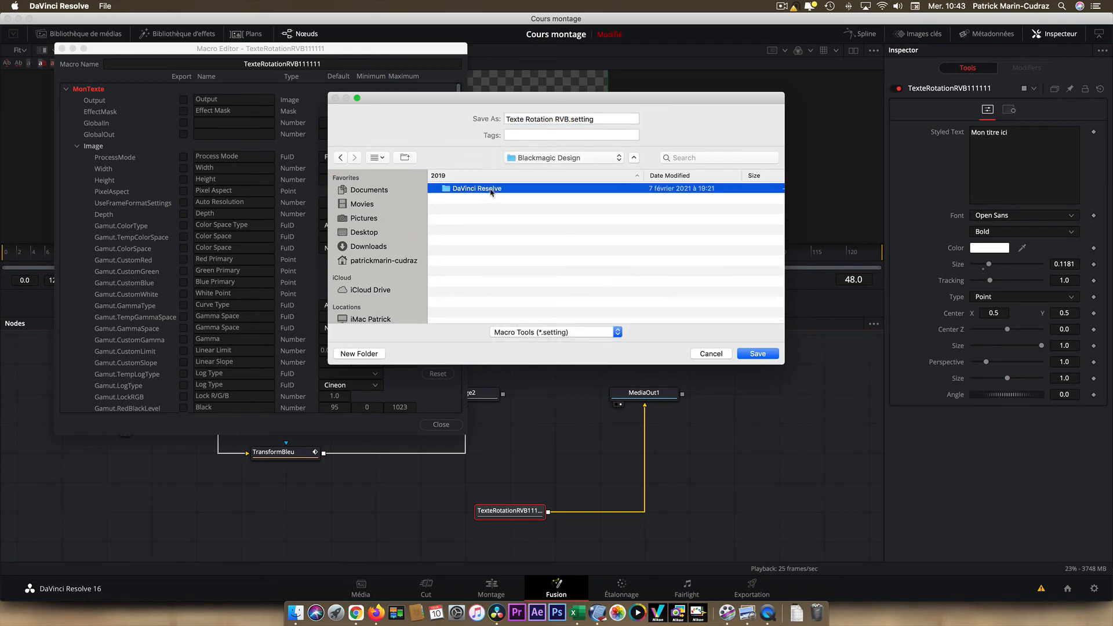
double_click(491, 190)
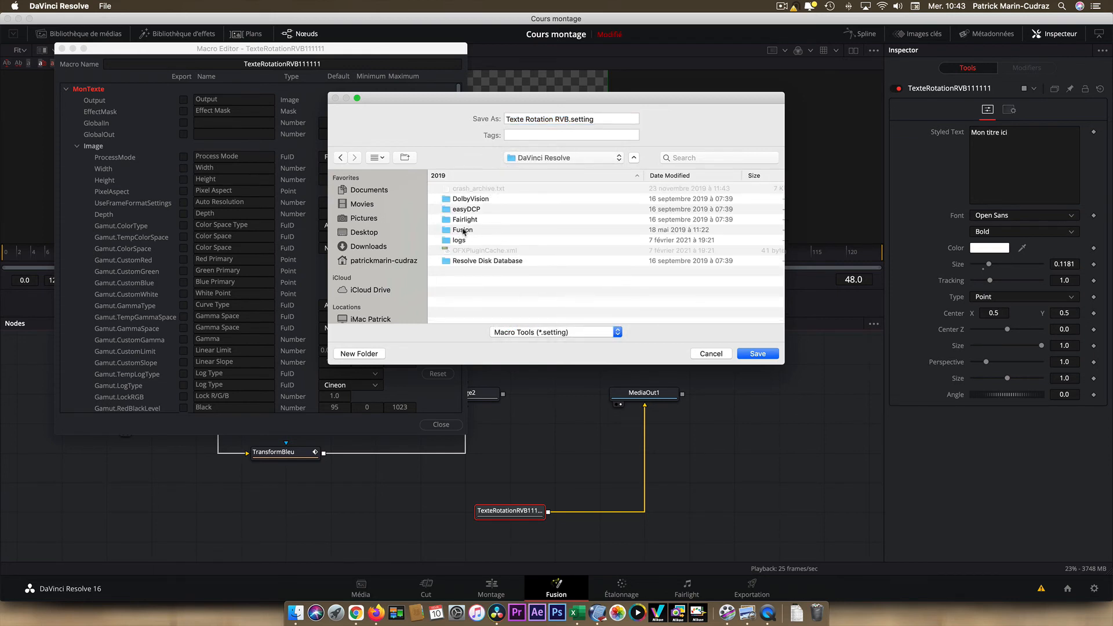
double_click(463, 230)
scroll(478, 260, down, 5)
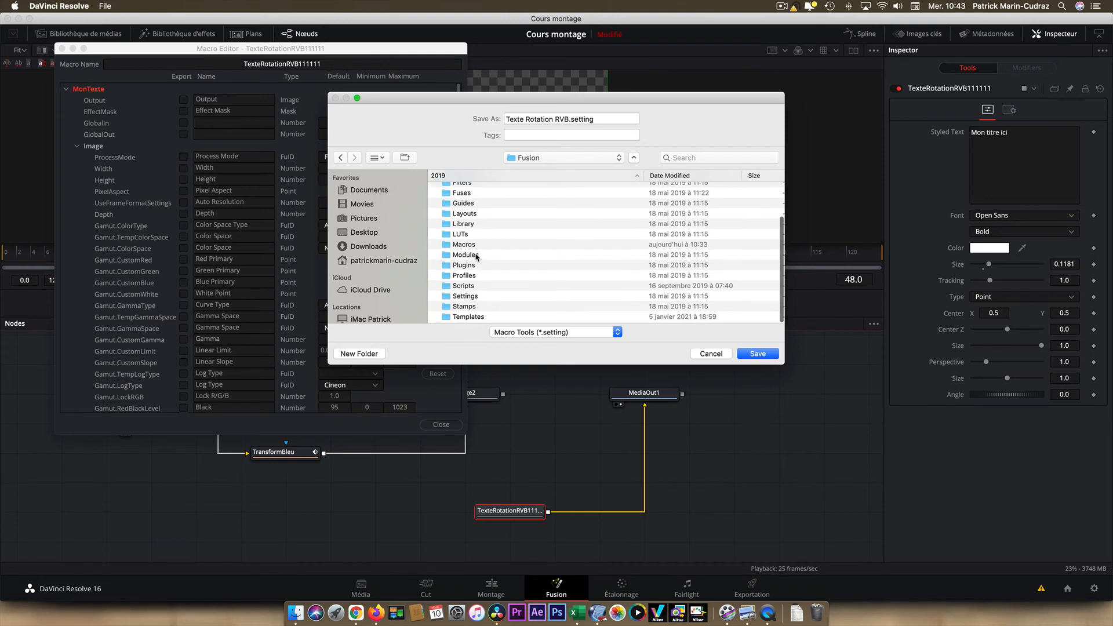
double_click(464, 319)
double_click(458, 189)
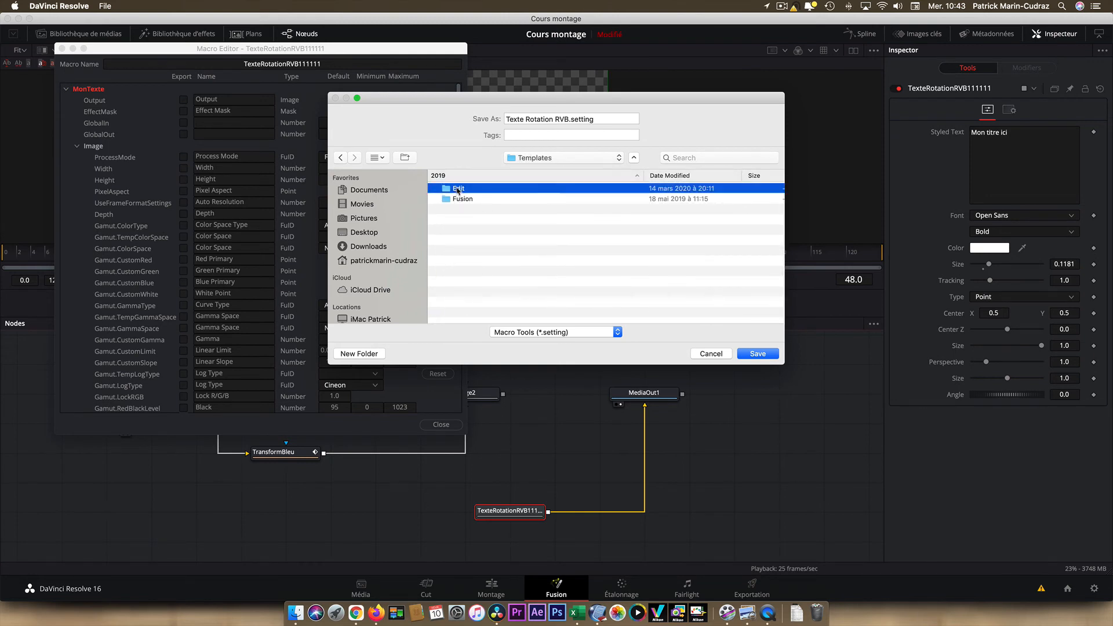
double_click(454, 236)
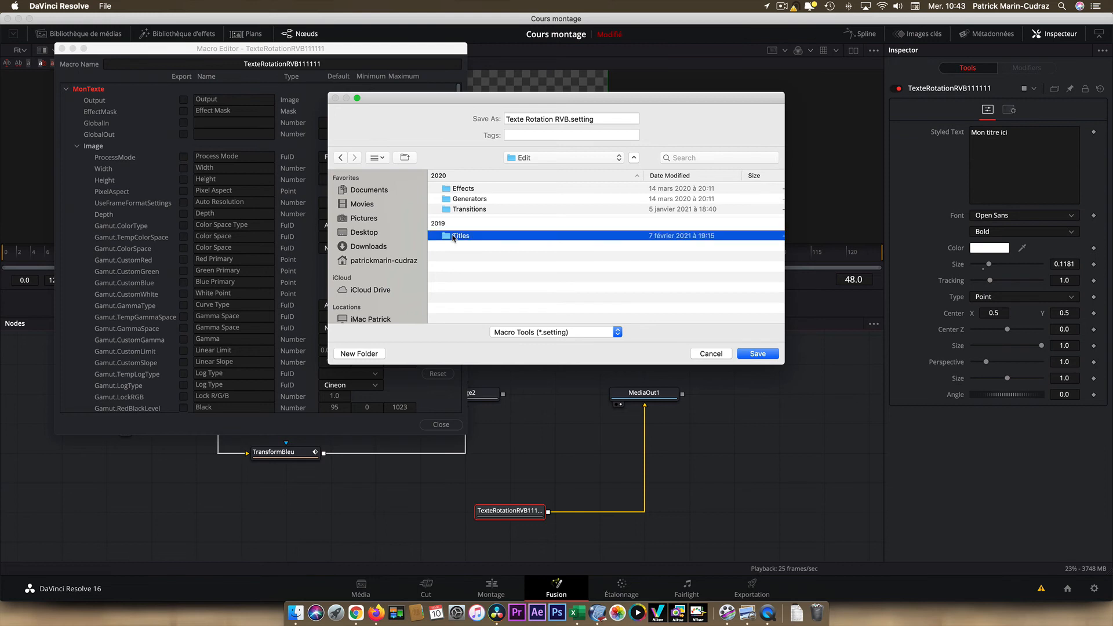
- Save the macro as Pmc Texte Rotation RVB.setting in the Titles folder and close the macro editor
click(507, 119)
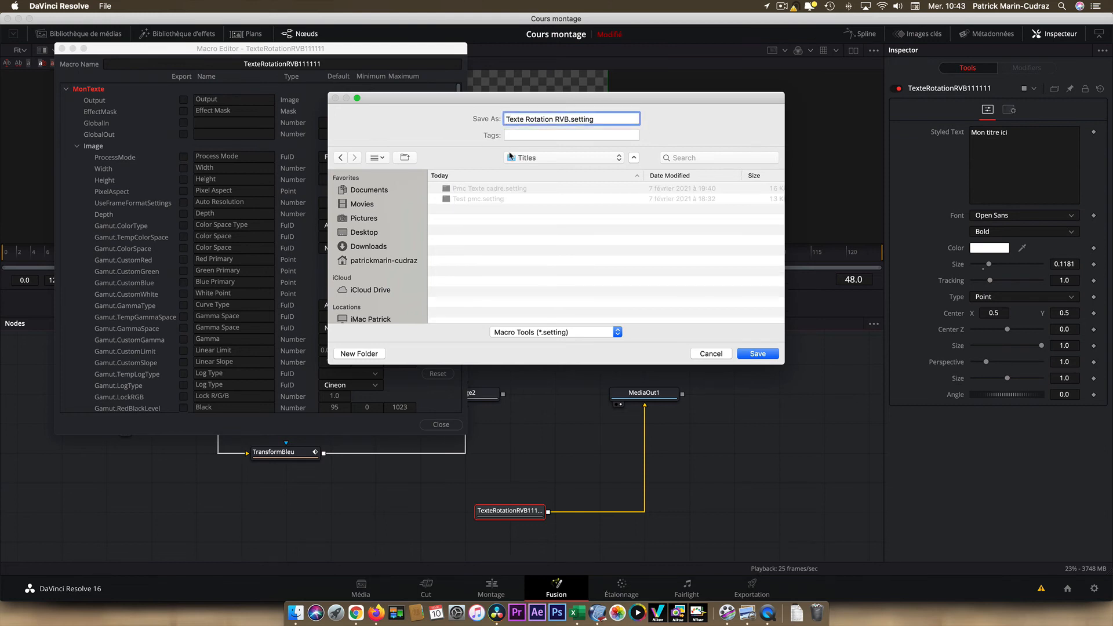
text(Pmc)
click(764, 356)
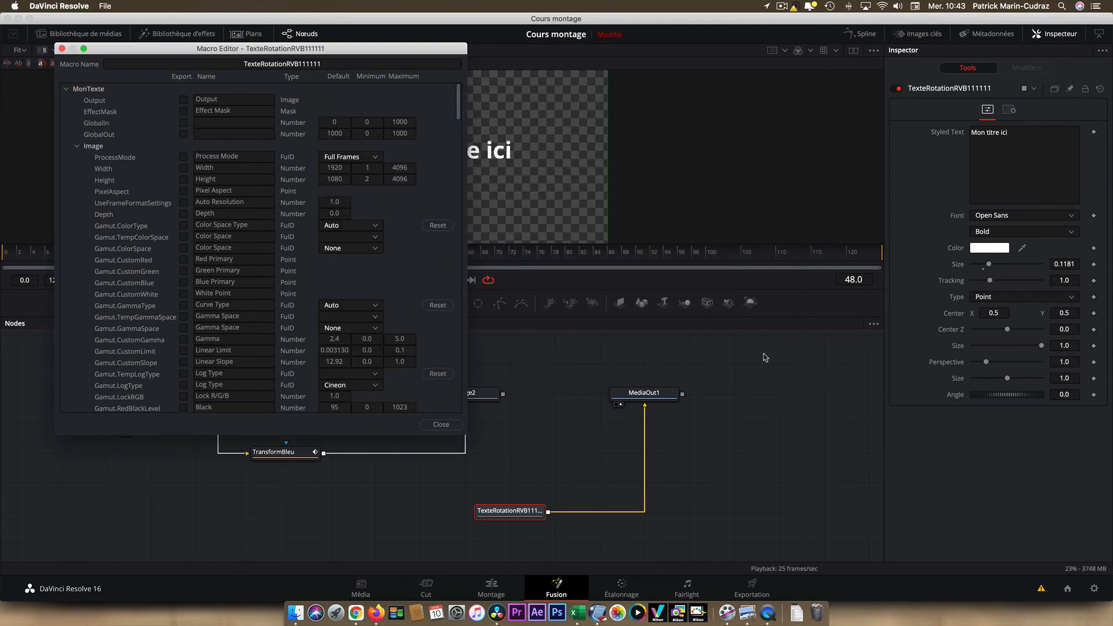
click(442, 426)
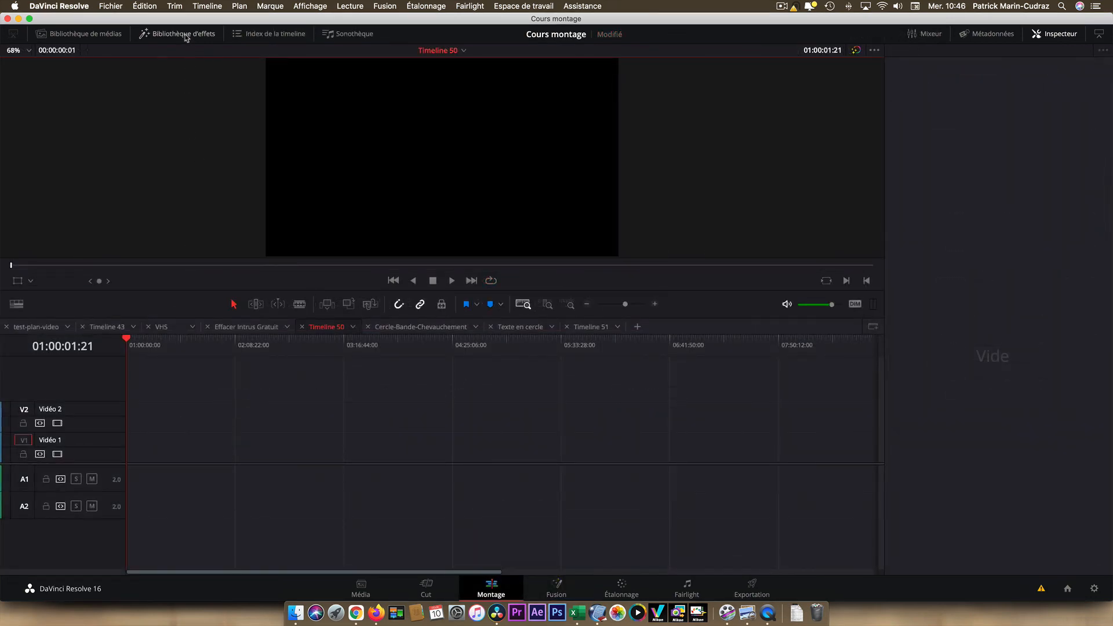
- Check the titles in the Montage page's effects library, restart DaVinci Resolve and reopen the Cours montage project
click(185, 36)
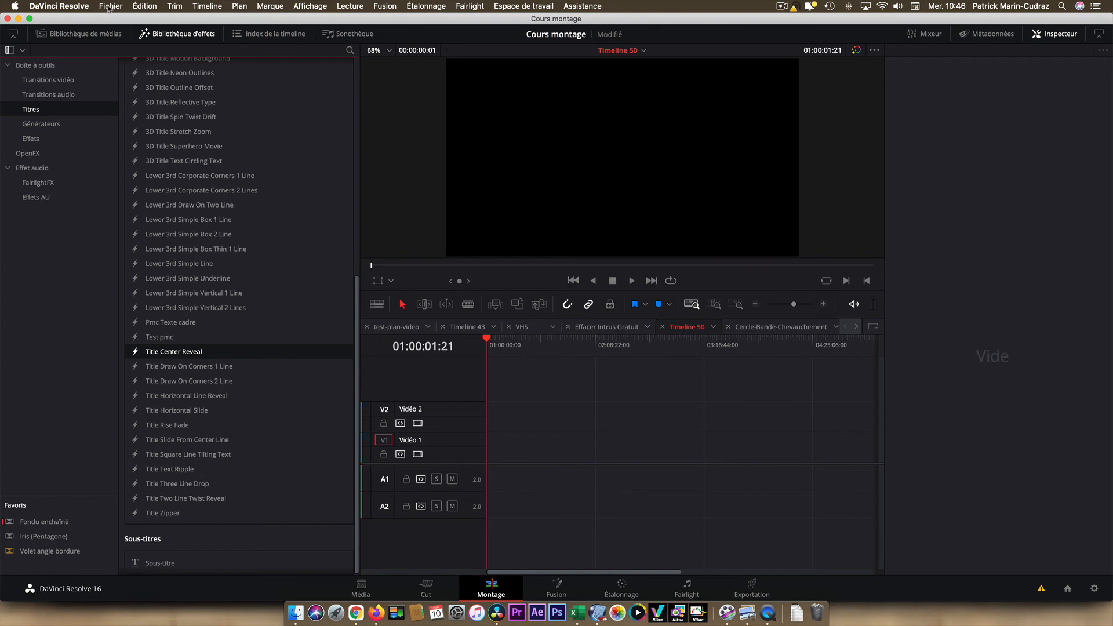
click(58, 6)
click(64, 131)
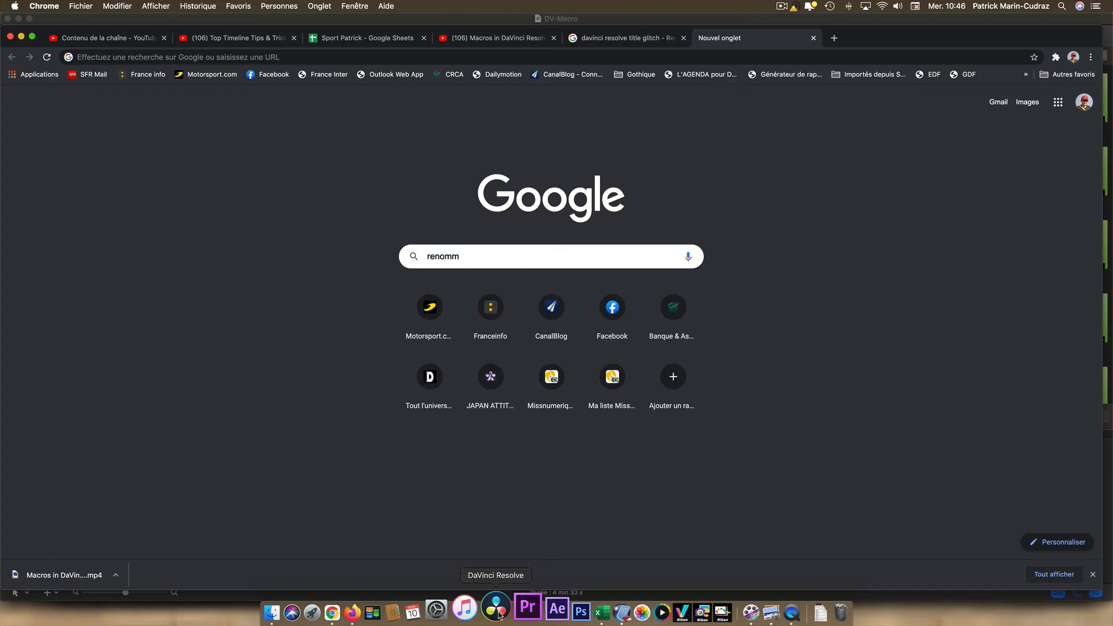
click(497, 609)
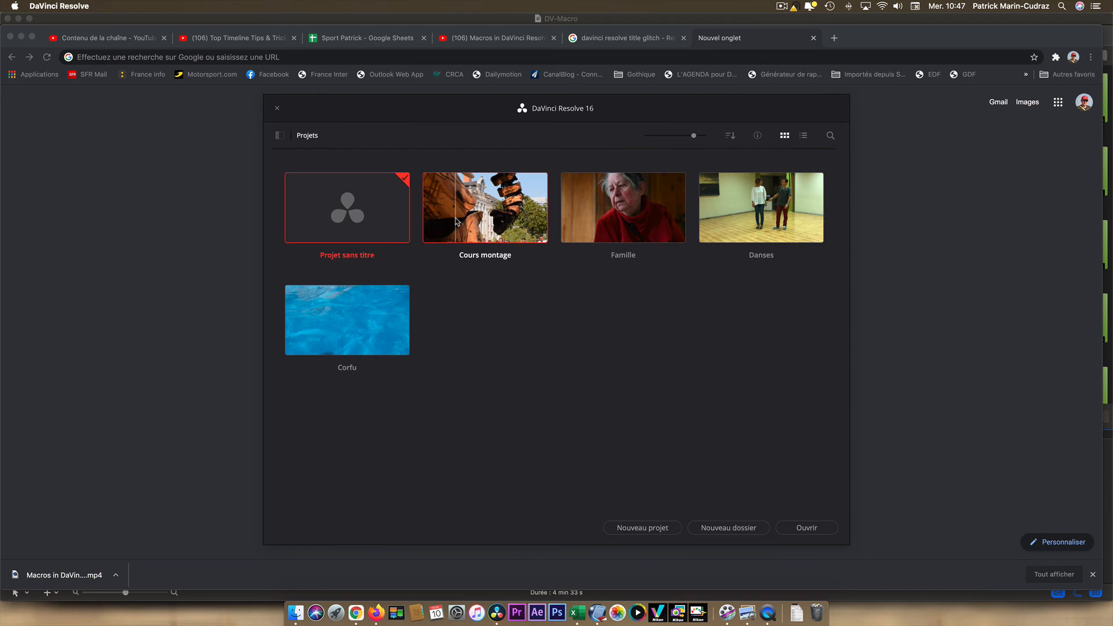
double_click(457, 221)
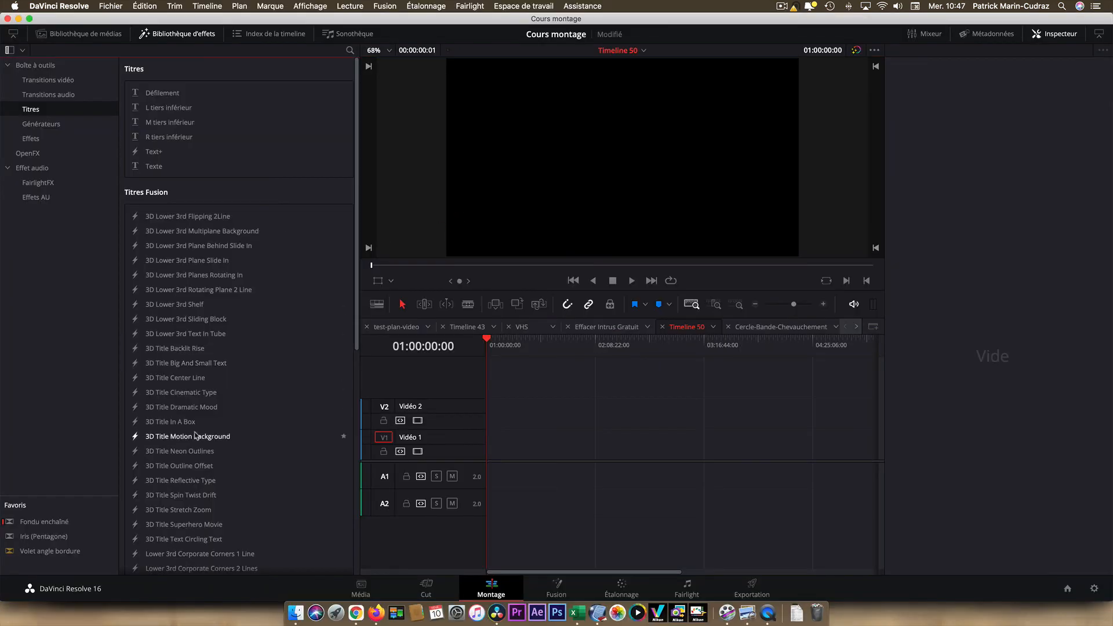
- Place the Pmc Texte Rotation RVB title at the start of Vidéo 1, preview it at 01:00:01:01 and hide the effects library
scroll(195, 436, down, 10)
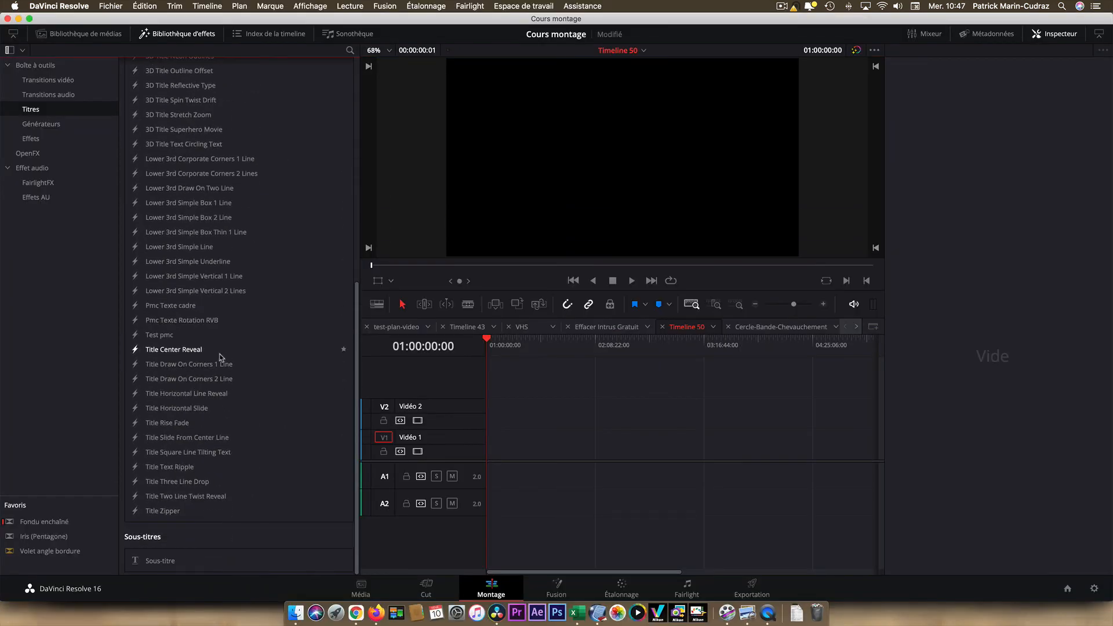
drag(155, 322, 501, 448)
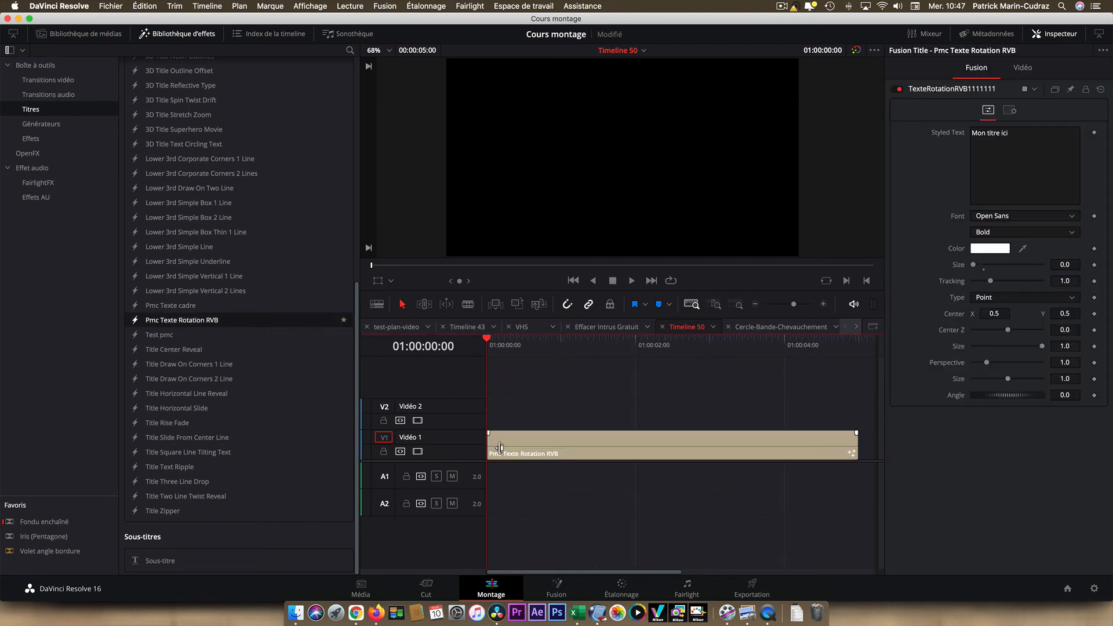
click(564, 343)
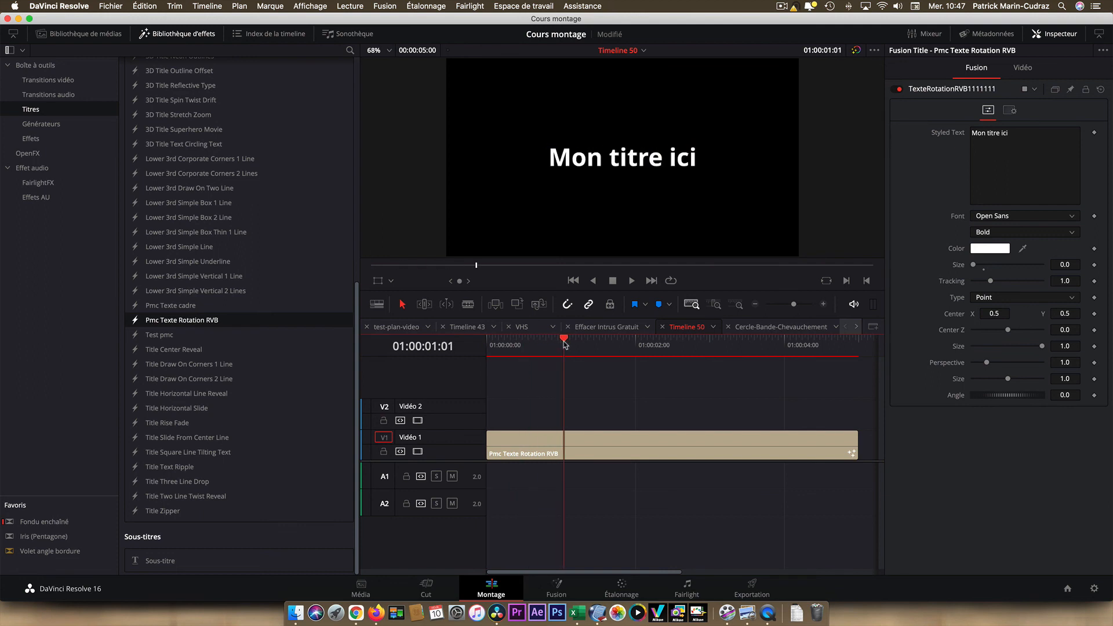
click(174, 33)
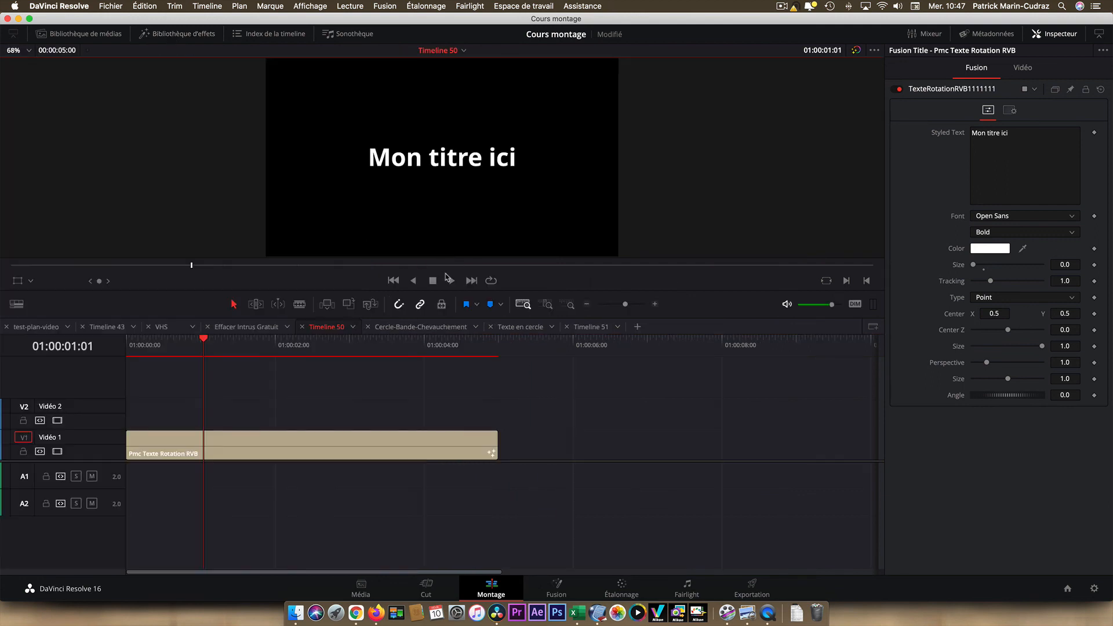
- Change the title's text color from the color wheel to a light red
click(1000, 252)
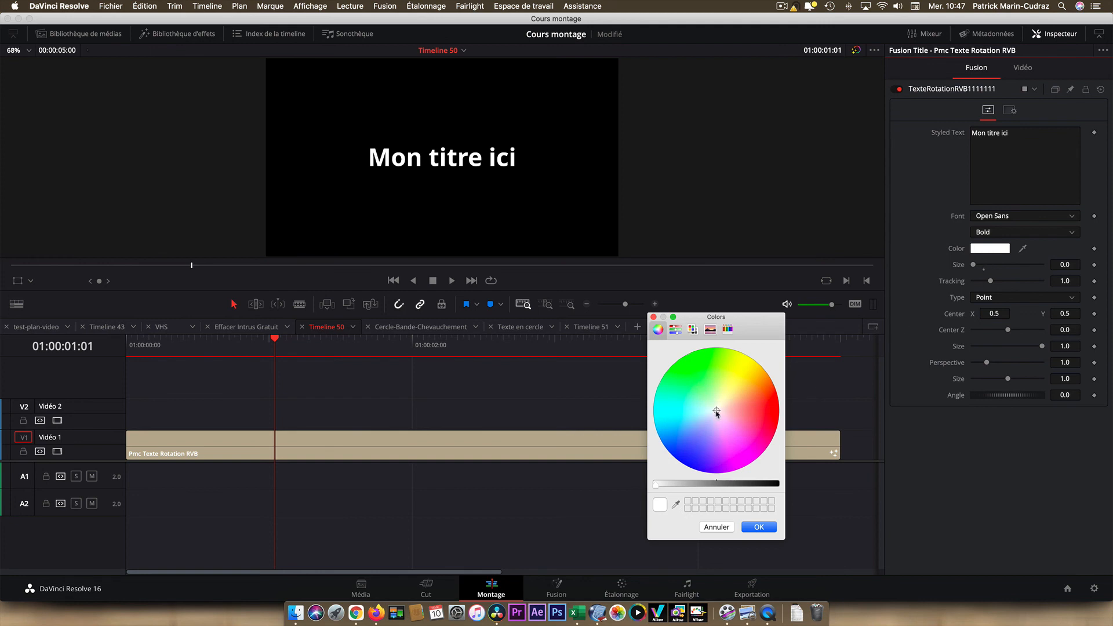
click(751, 409)
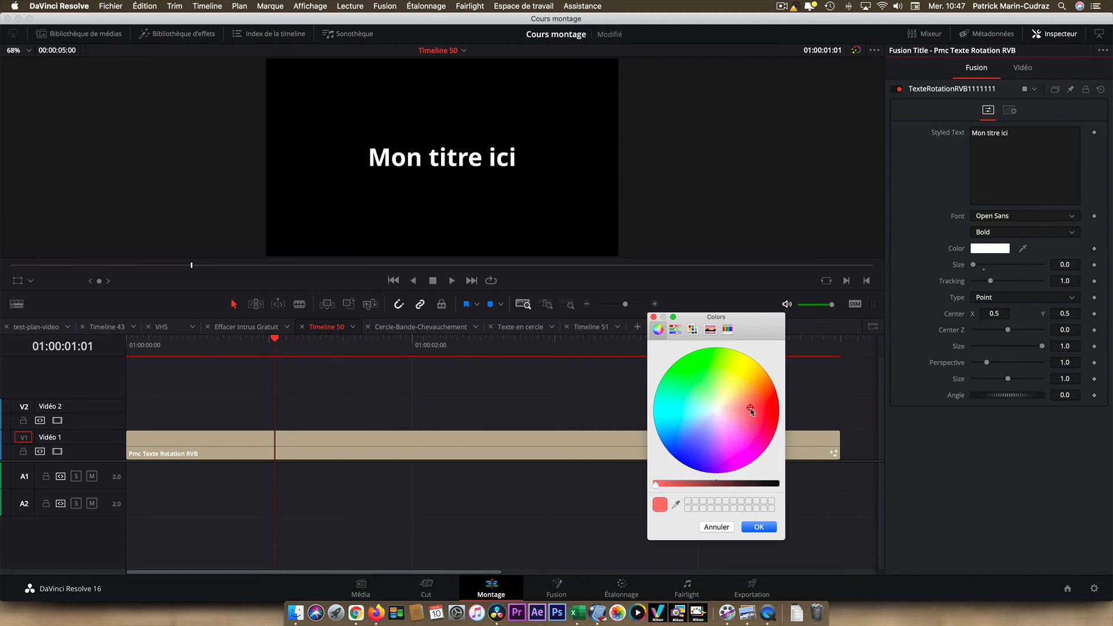
click(760, 528)
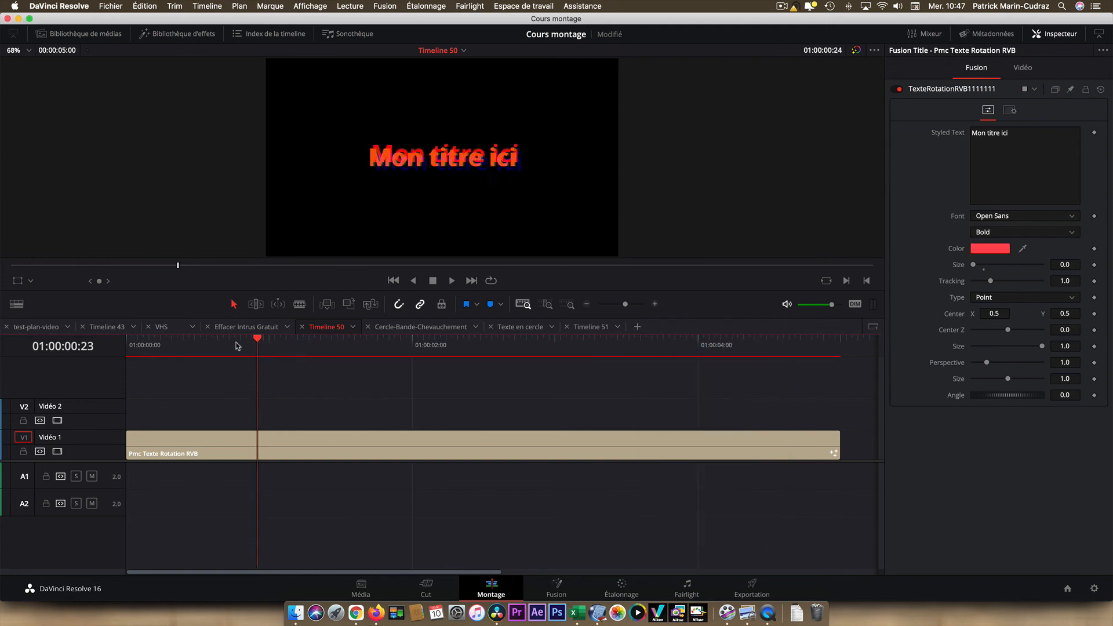